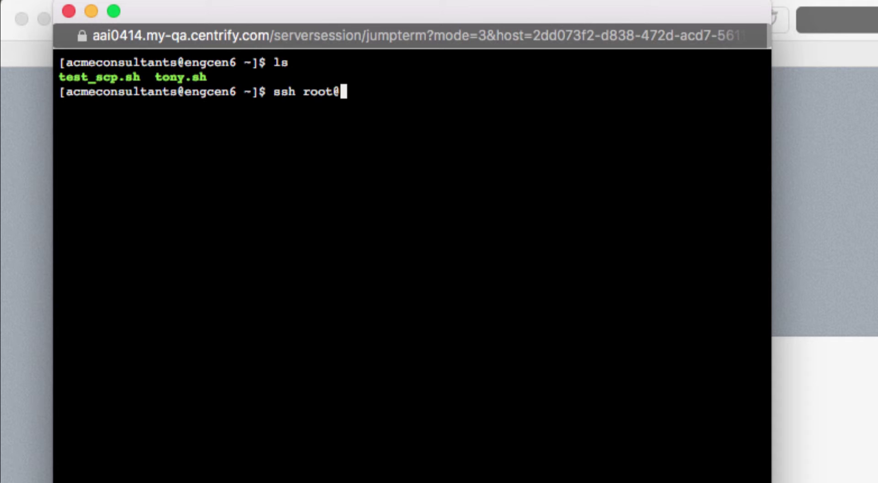
- Log into newcentos as root and list the files in root's home directory
{"action": "key", "text": "Return"}
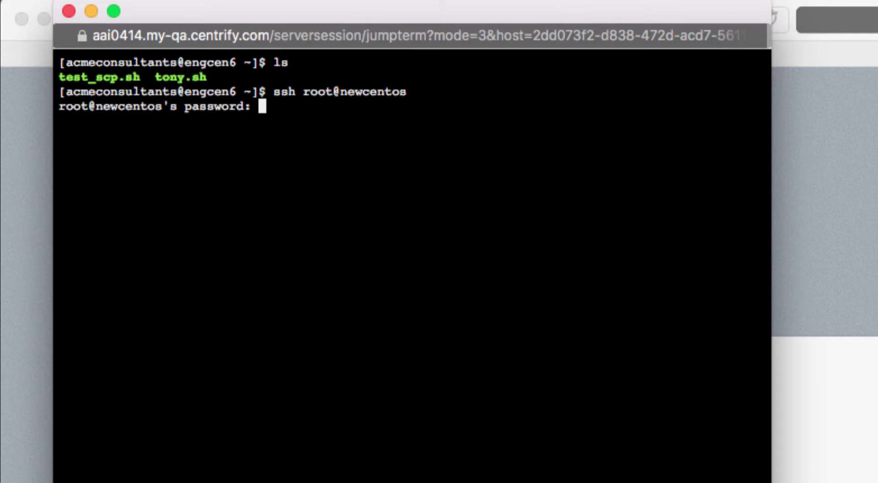
{"action": "key", "text": "Return"}
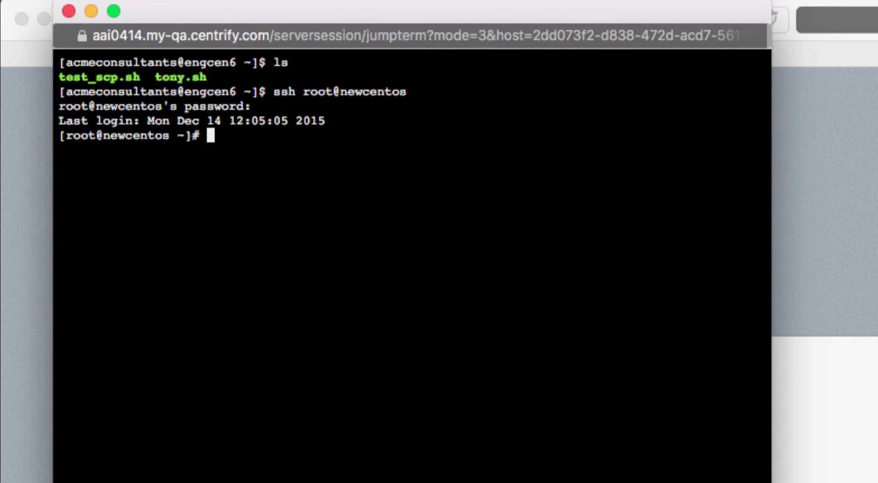
{"action": "type", "text": "ls"}
{"action": "key", "text": "Return"}
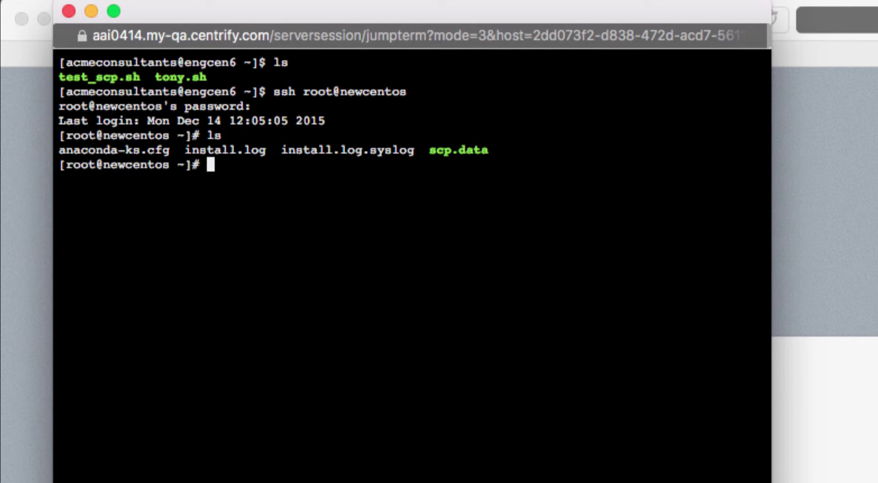
- Display scp.data, which reads "This is tony's test file", then exit back to engcen6
{"action": "type", "text": "more scop"}
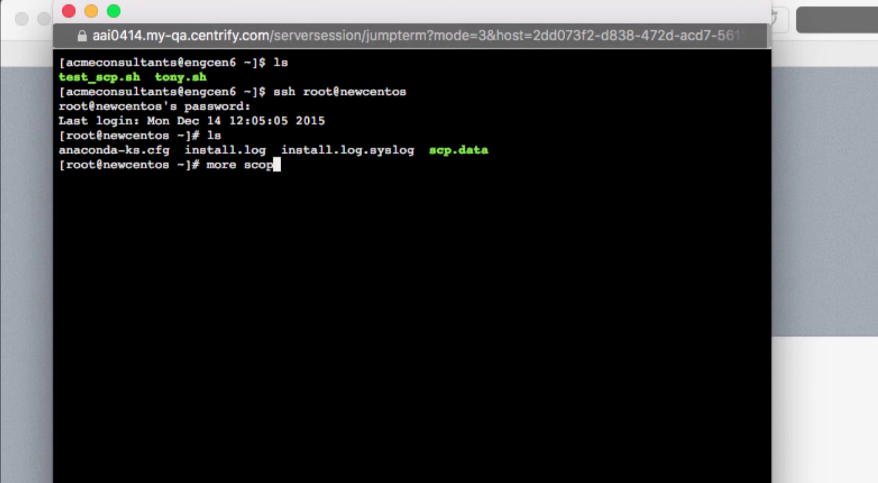
{"action": "key", "text": "BackSpace"}
{"action": "key", "text": "BackSpace"}
{"action": "type", "text": "p"}
{"action": "key", "text": "Tab"}
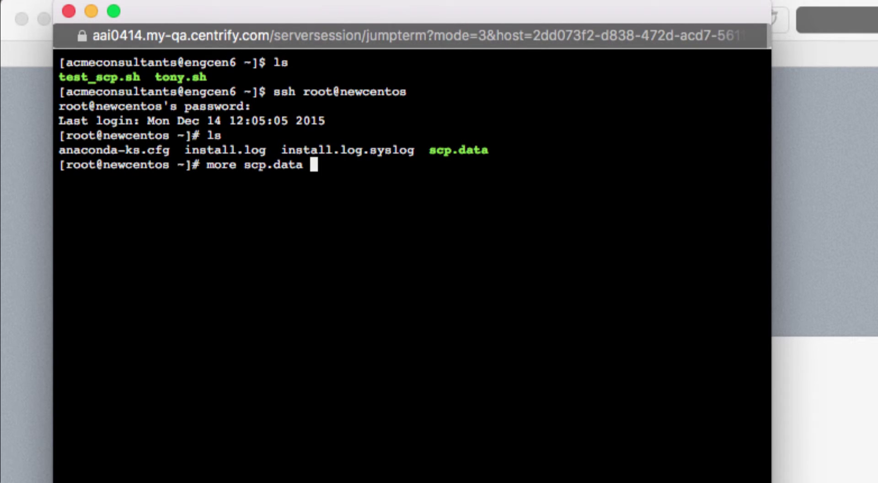
{"action": "key", "text": "Return"}
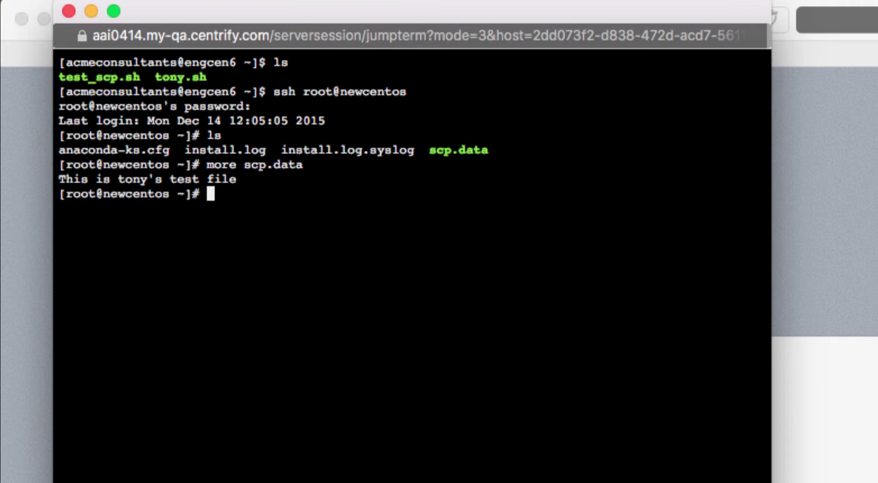
{"action": "key", "text": "Return"}
{"action": "type", "text": "exit"}
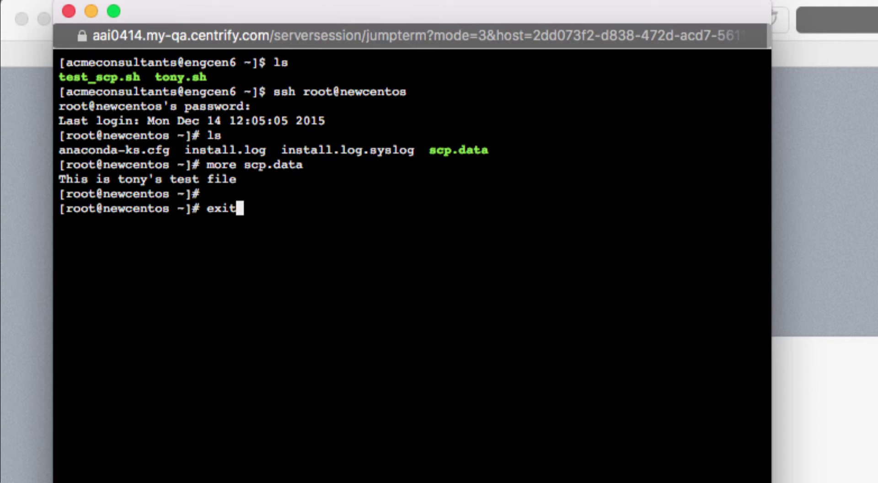
{"action": "key", "text": "Return"}
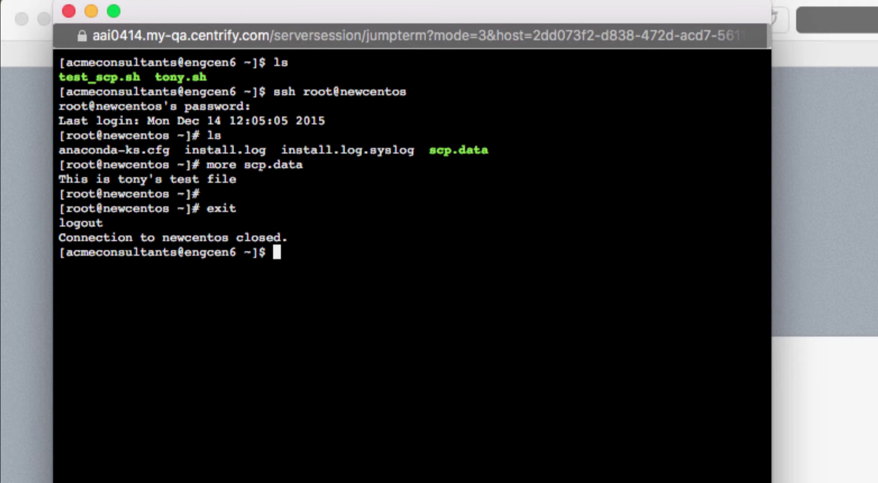
- Print the contents of the tony.sh script
{"action": "type", "text": "cat"}
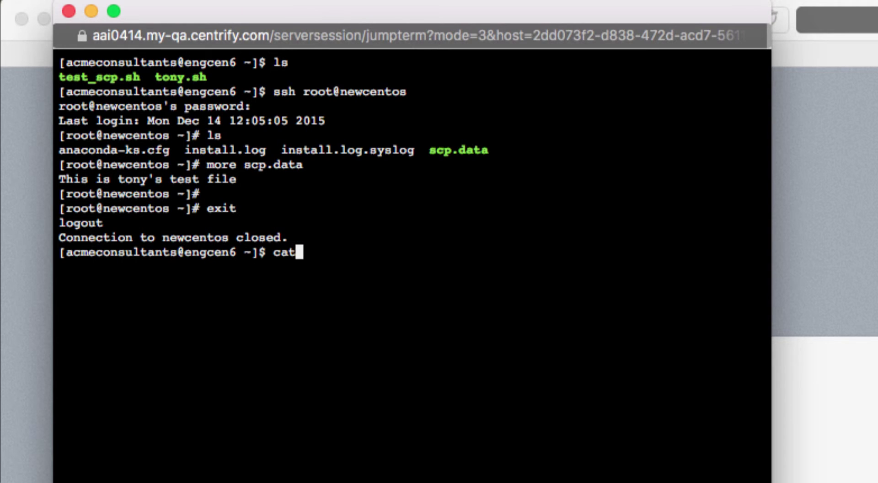
{"action": "type", "text": " tony"}
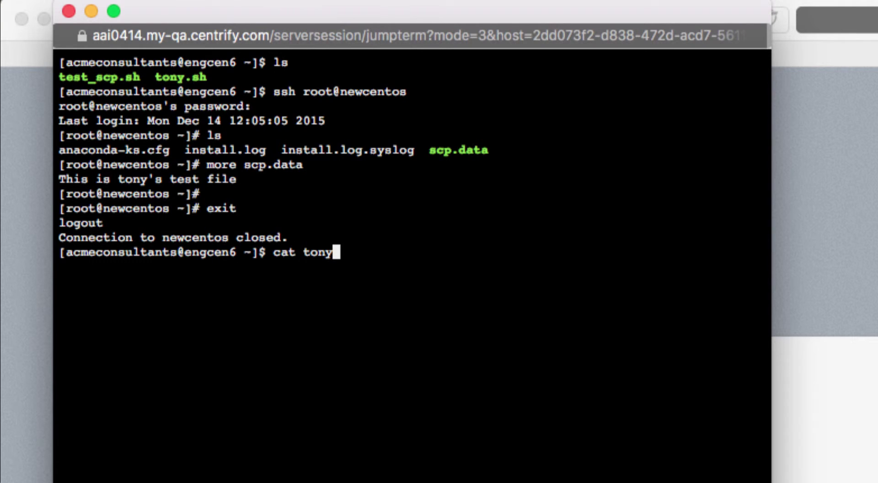
{"action": "key", "text": "Tab"}
{"action": "key", "text": "Return"}
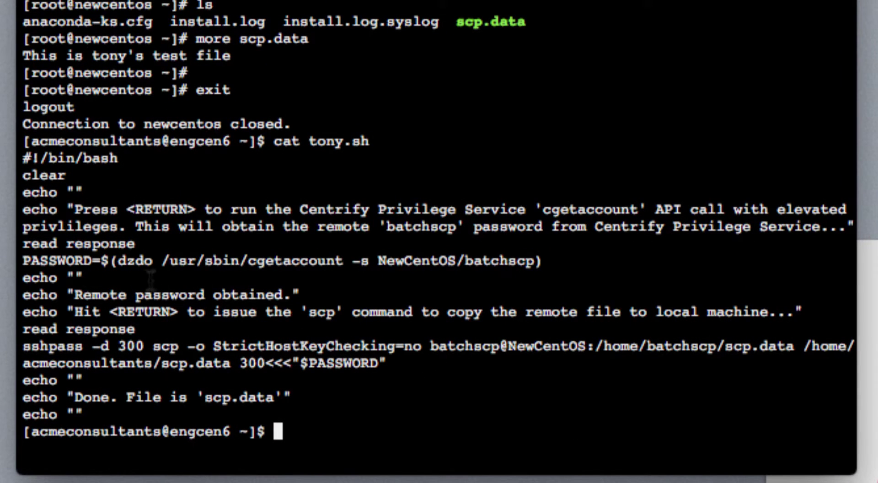
- Highlight the scp command, its $PASSWORD argument and the dzdo cgetaccount assignment, then clear the screen
{"action": "double_click", "coordinate": [168, 346]}
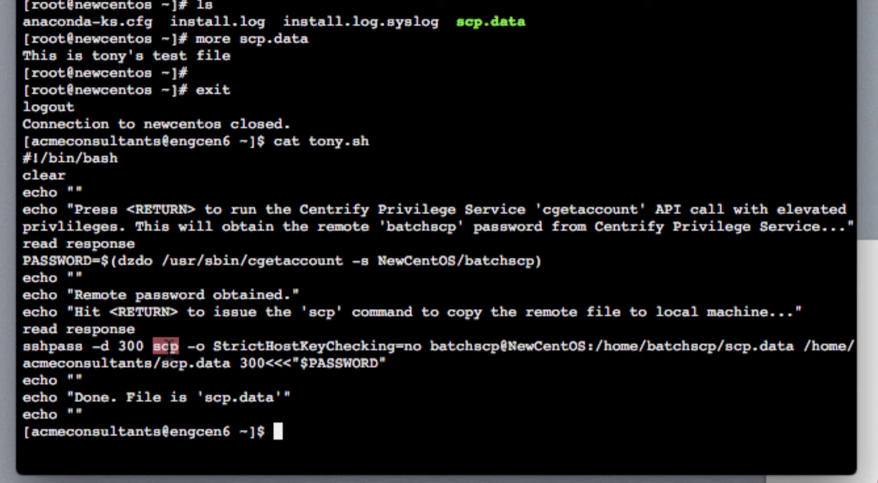
{"action": "left_click_drag", "start_coordinate": [168, 346], "coordinate": [293, 364]}
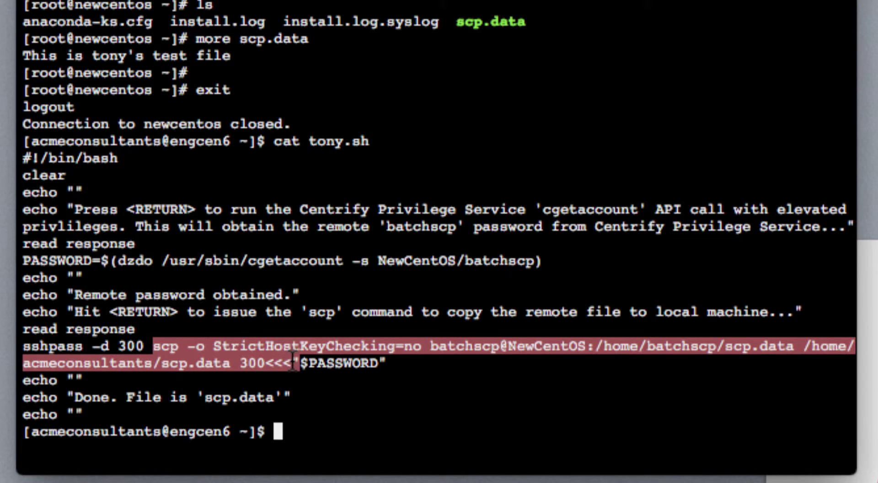
{"action": "double_click", "coordinate": [340, 363]}
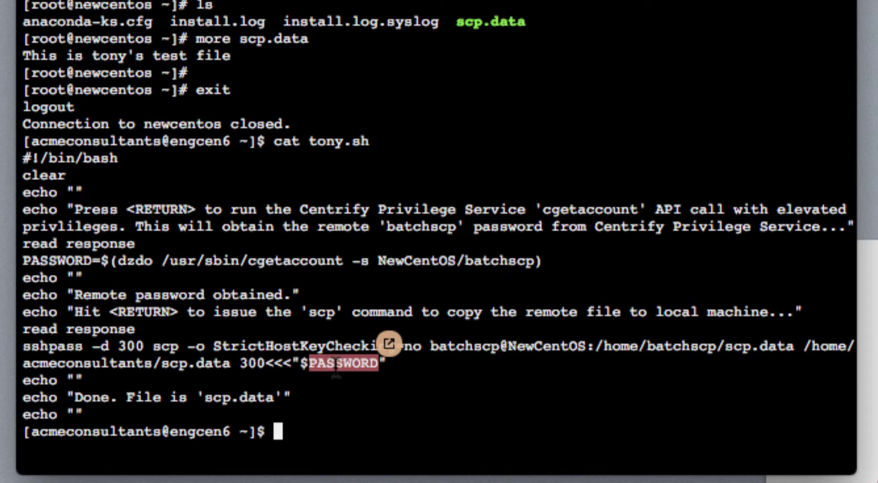
{"action": "double_click", "coordinate": [73, 260]}
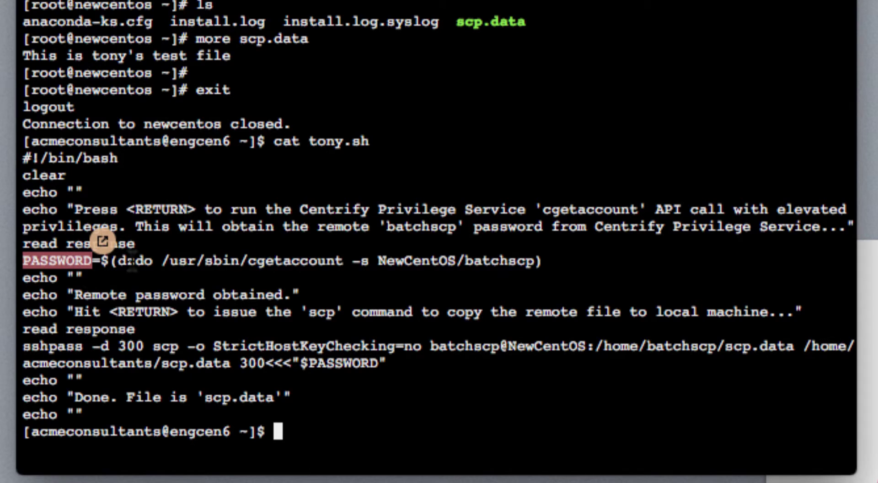
{"action": "left_click_drag", "start_coordinate": [118, 261], "coordinate": [343, 261]}
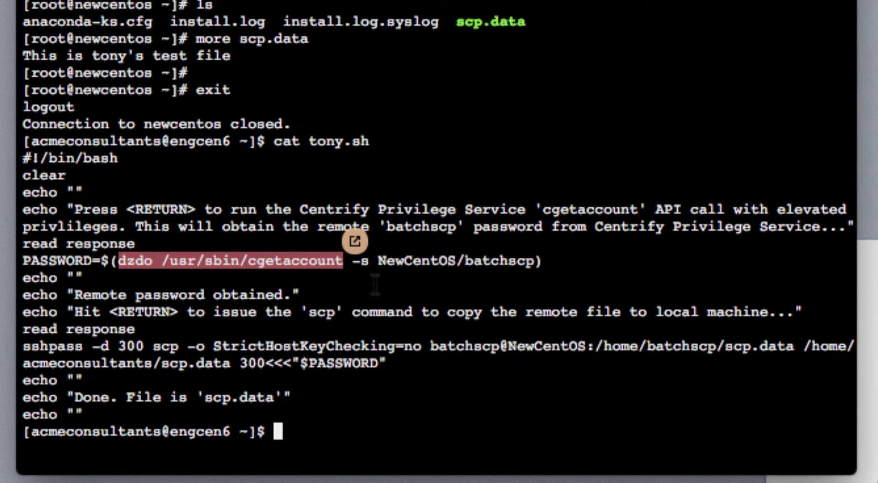
{"action": "left_click", "coordinate": [387, 410]}
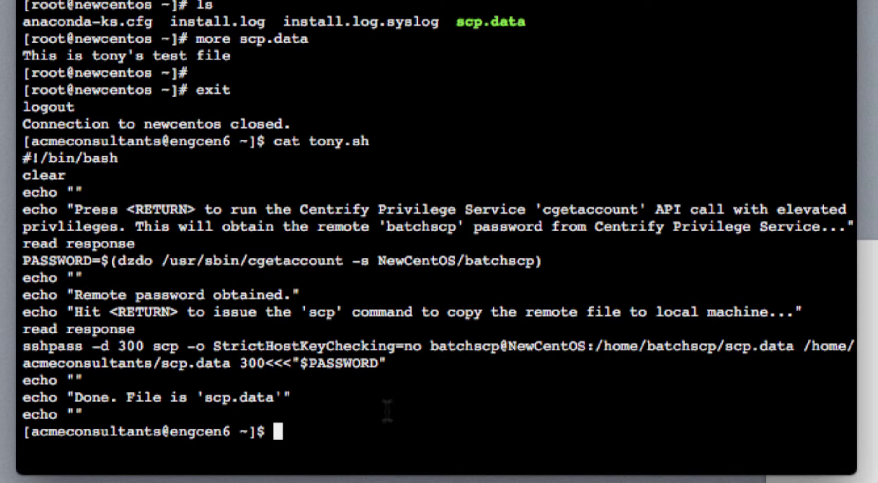
{"action": "type", "text": "clear"}
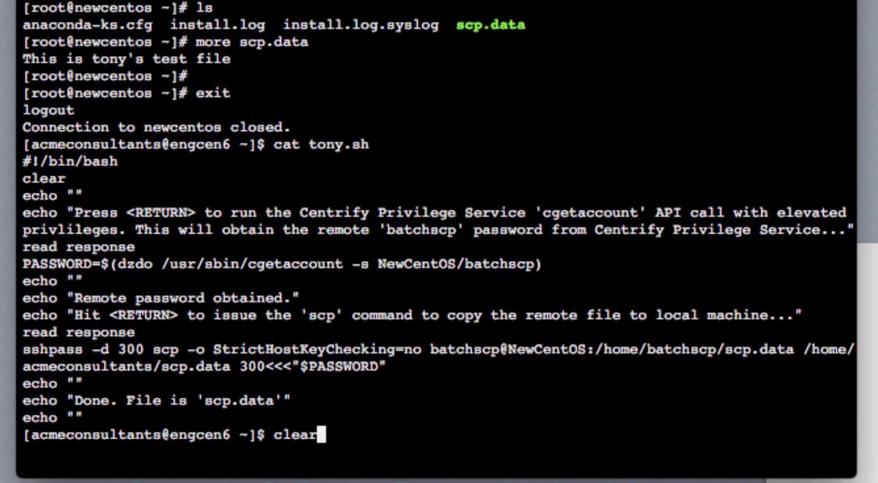
{"action": "key", "text": "Return"}
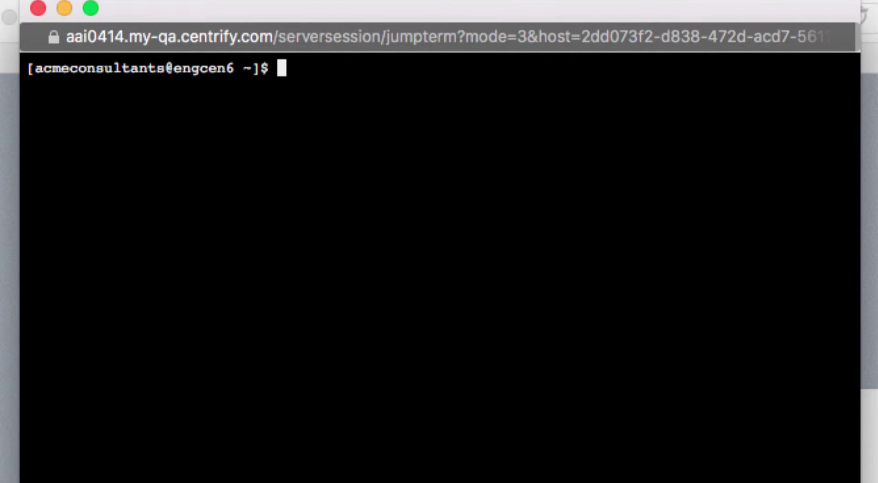
- Run ./tony.sh to fetch the batchscp password and copy scp.data from NewCentOS
{"action": "type", "text": "./tony.sh"}
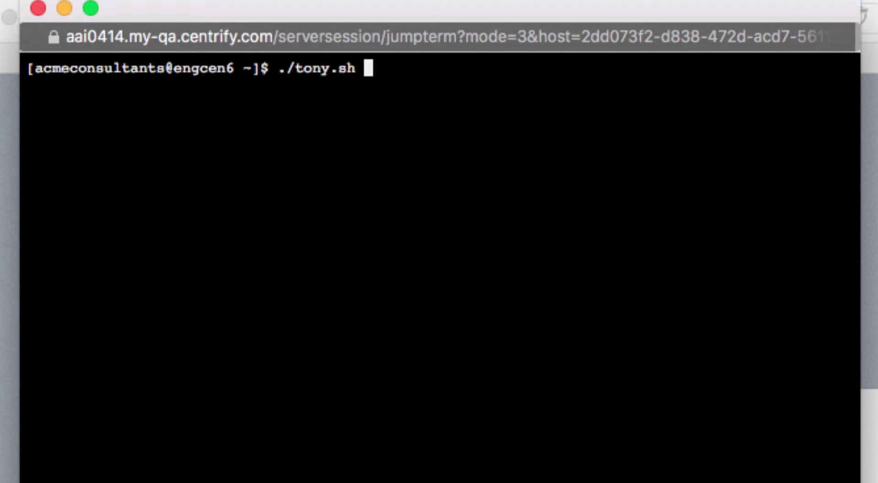
{"action": "key", "text": "Return"}
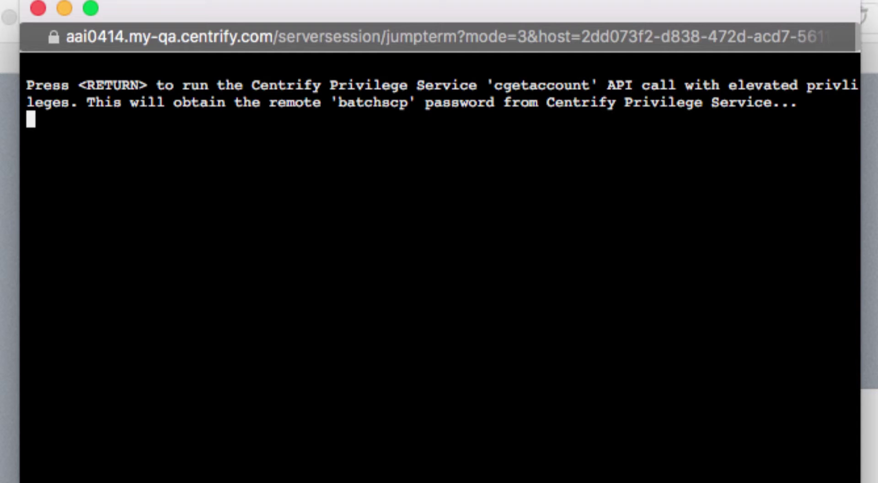
{"action": "key", "text": "Return"}
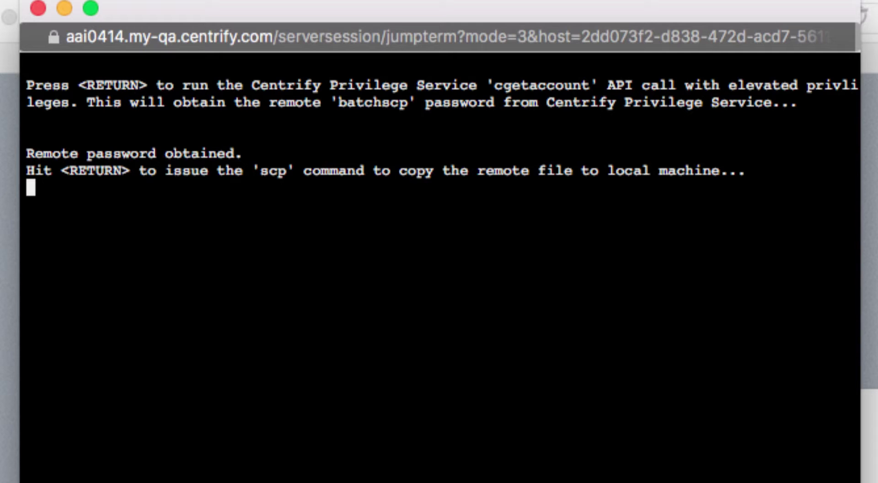
{"action": "key", "text": "Return"}
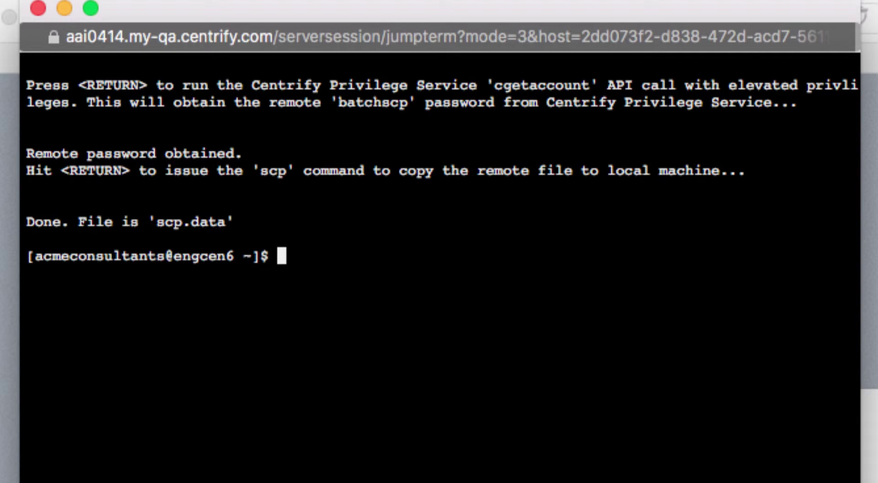
- List the home folder and print the copied scp.data to verify it
{"action": "type", "text": "ls"}
{"action": "key", "text": "Return"}
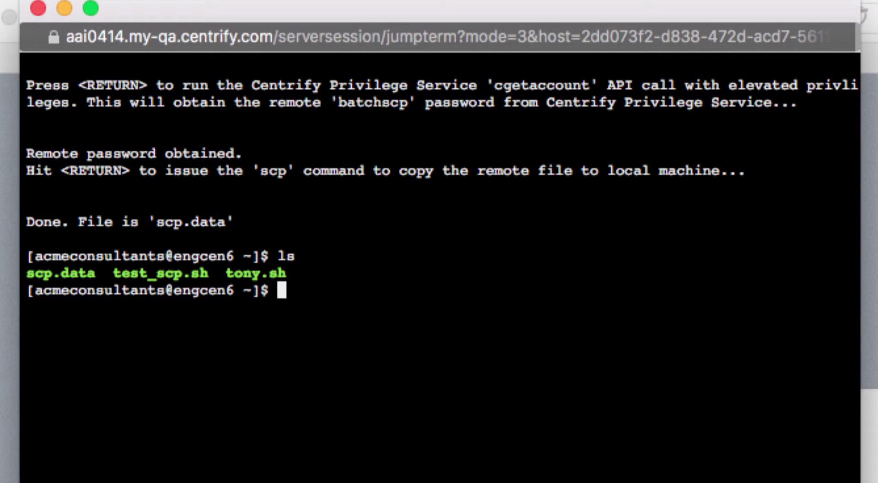
{"action": "type", "text": "cat s"}
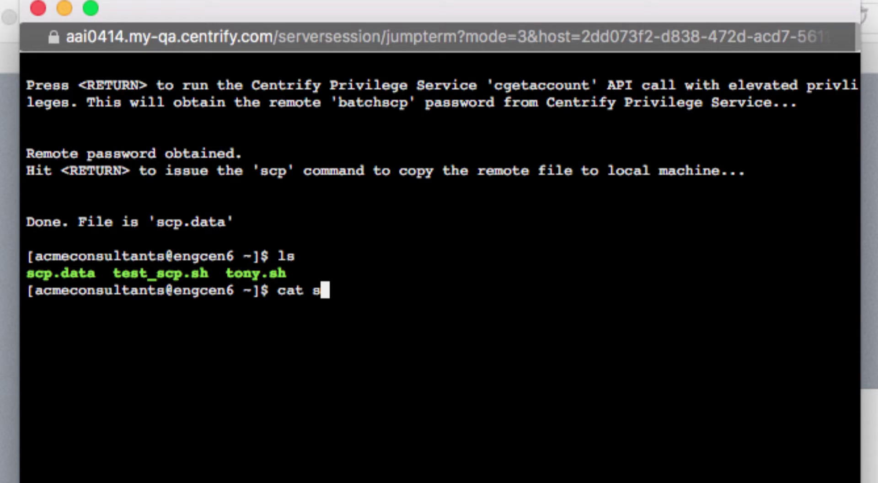
{"action": "key", "text": "Tab"}
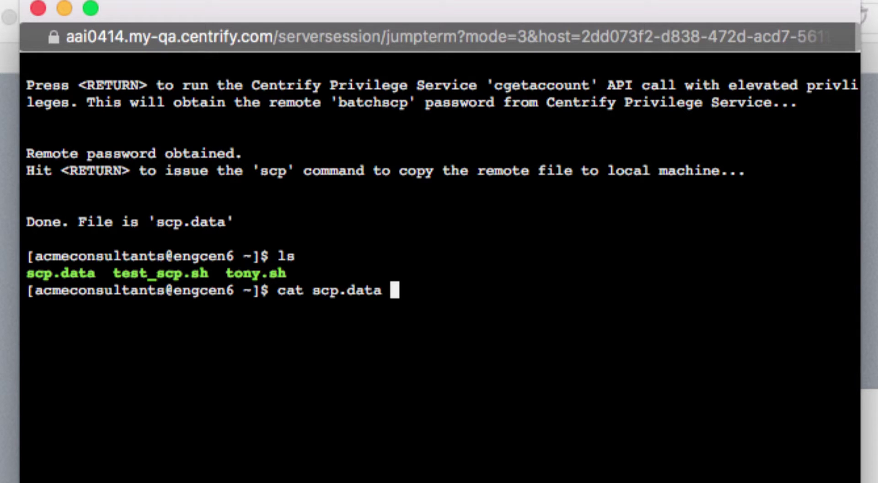
{"action": "key", "text": "Return"}
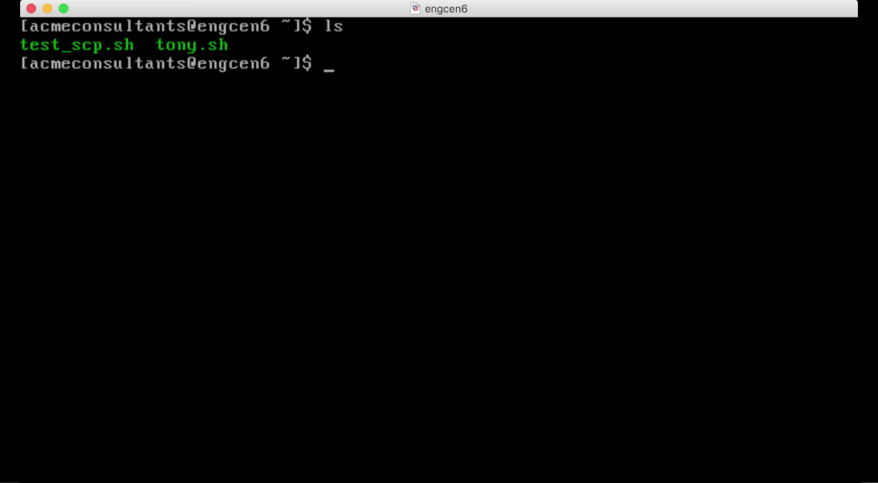
- Run adinfo to confirm the centrify.vms domain join, and perl -v to show the Perl version
{"action": "type", "text": "adinfo"}
{"action": "key", "text": "Return"}
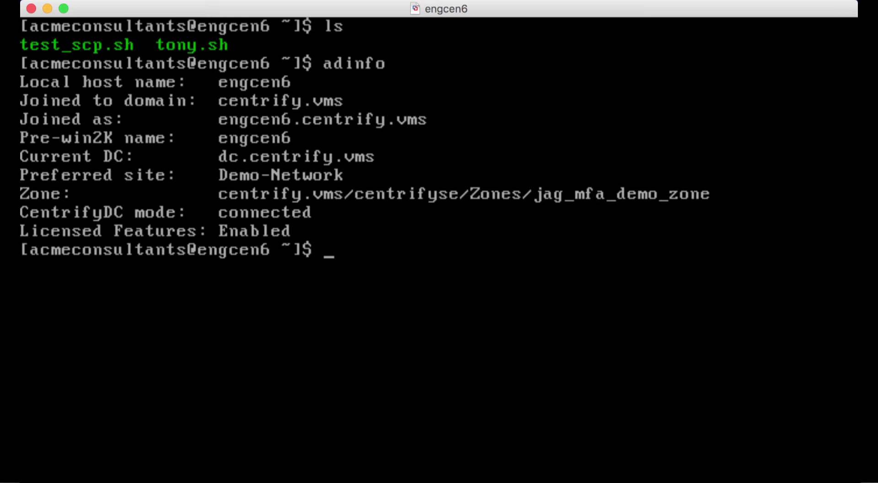
{"action": "type", "text": "perl -v"}
{"action": "key", "text": "Return"}
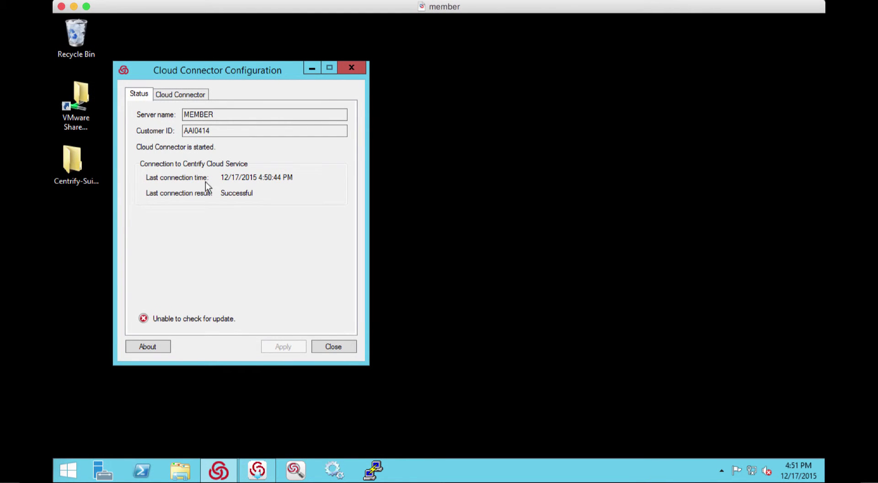
- View the Cloud Connector registration and update settings, then its version 15.12.137 in About
{"action": "left_click", "coordinate": [179, 95]}
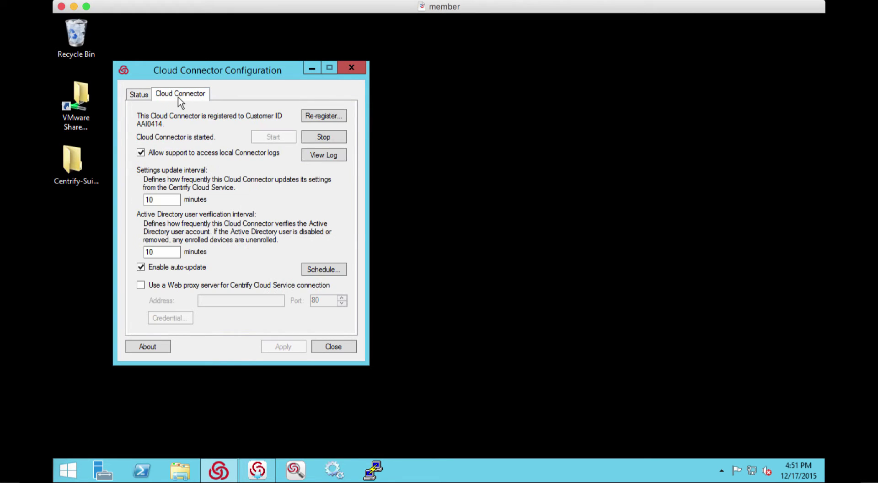
{"action": "left_click", "coordinate": [170, 348]}
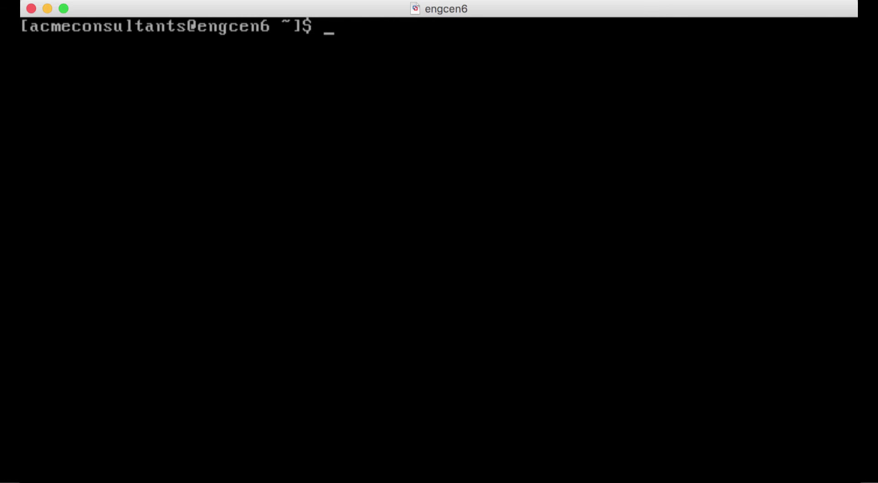
- Run 'sshpass -V' on engcen6 to show the installed sshpass version
{"action": "type", "text": "sshpass "}
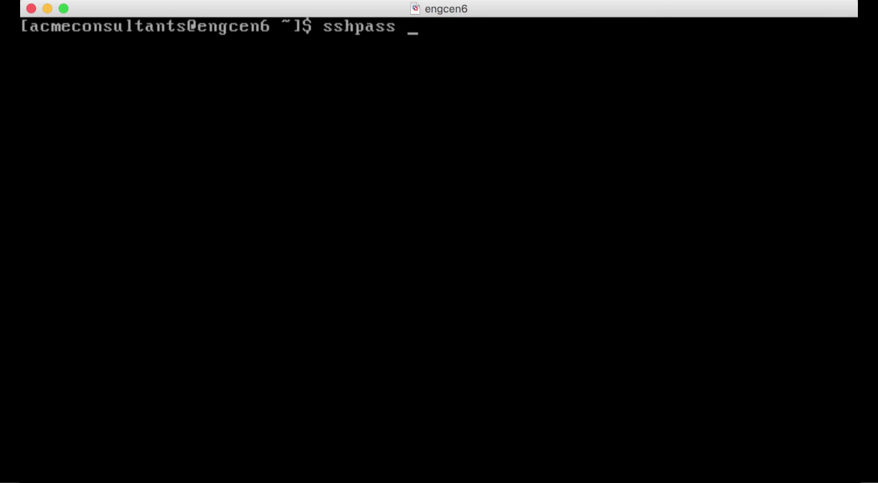
{"action": "type", "text": "-V"}
{"action": "key", "text": "Return"}
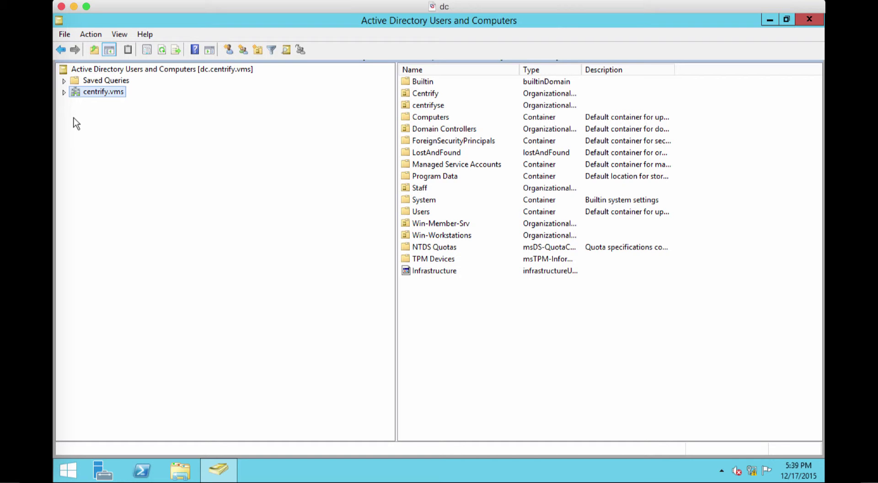
- Expand centrify.vms > Computers and select the engcen6 and newcentos computer accounts
{"action": "left_click", "coordinate": [64, 92]}
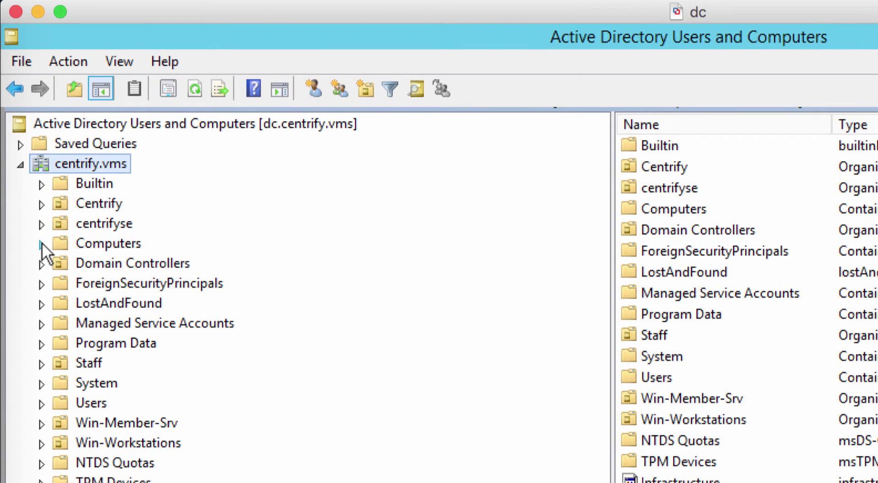
{"action": "left_click", "coordinate": [42, 245]}
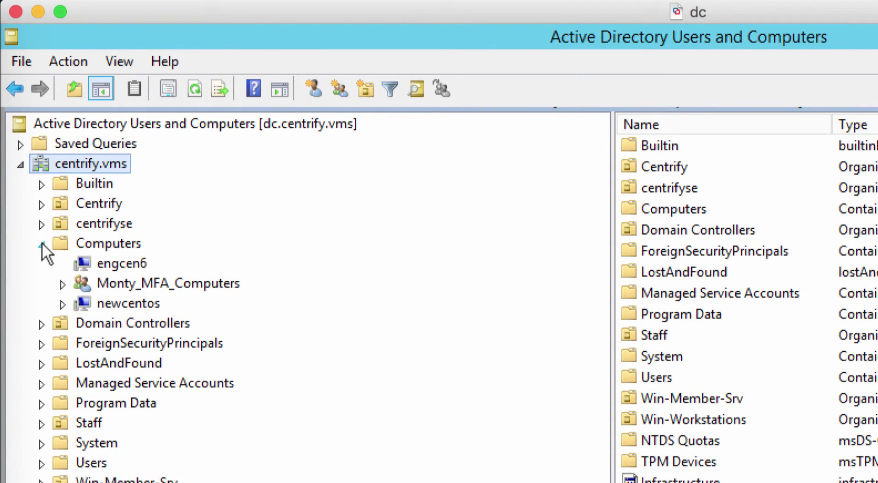
{"action": "left_click", "coordinate": [135, 263]}
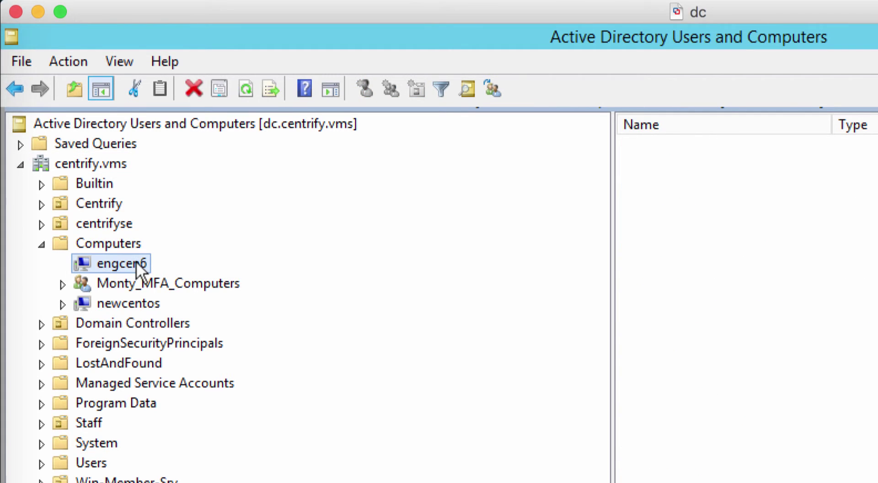
{"action": "left_click", "coordinate": [143, 302]}
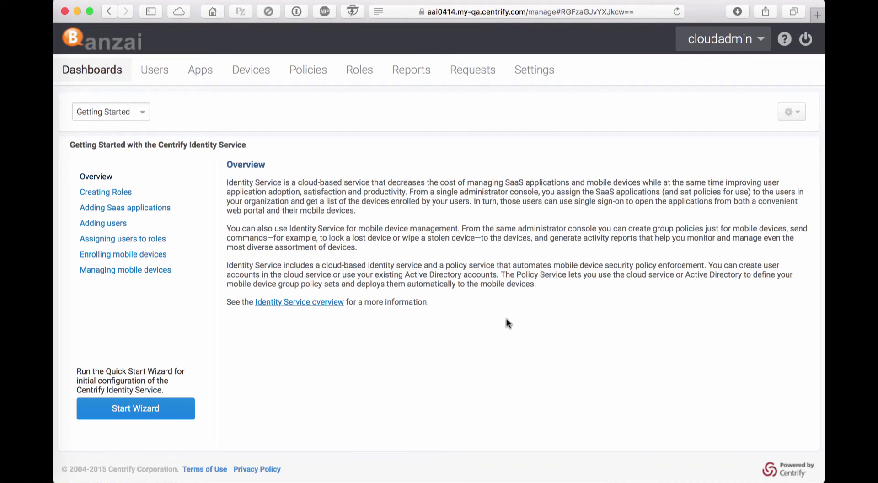
- Open the Monty: AAPM CPS Password Checkout role and review its Members and Administrative Rights
{"action": "left_click", "coordinate": [359, 72]}
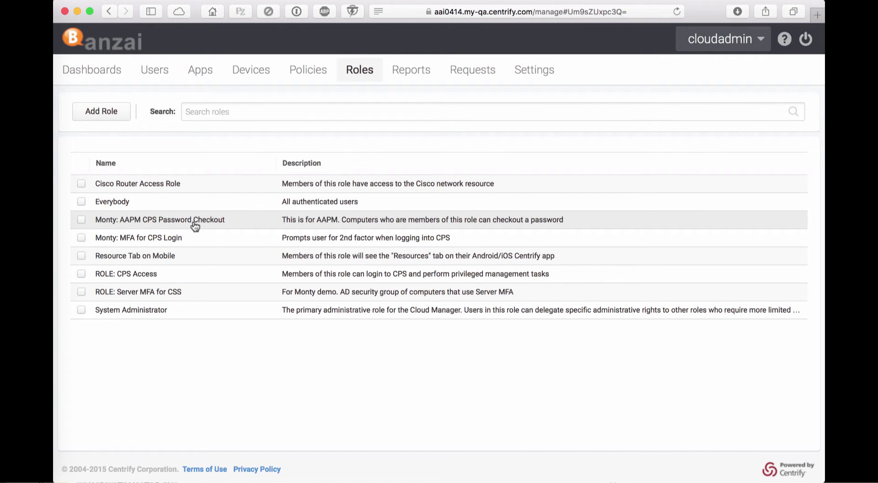
{"action": "left_click", "coordinate": [194, 221]}
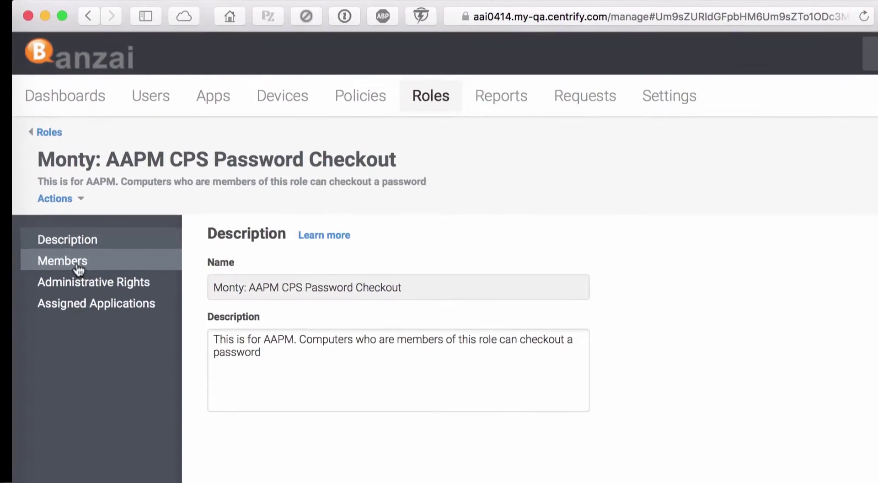
{"action": "left_click", "coordinate": [72, 290]}
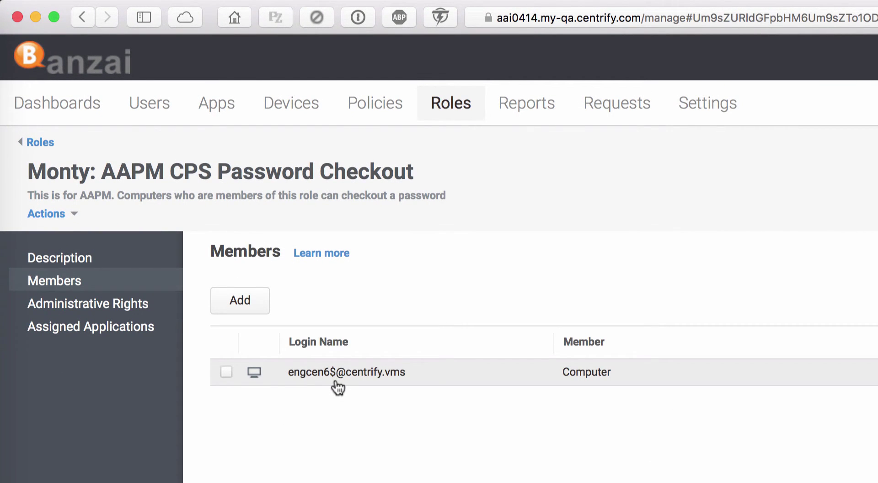
{"action": "left_click", "coordinate": [64, 309]}
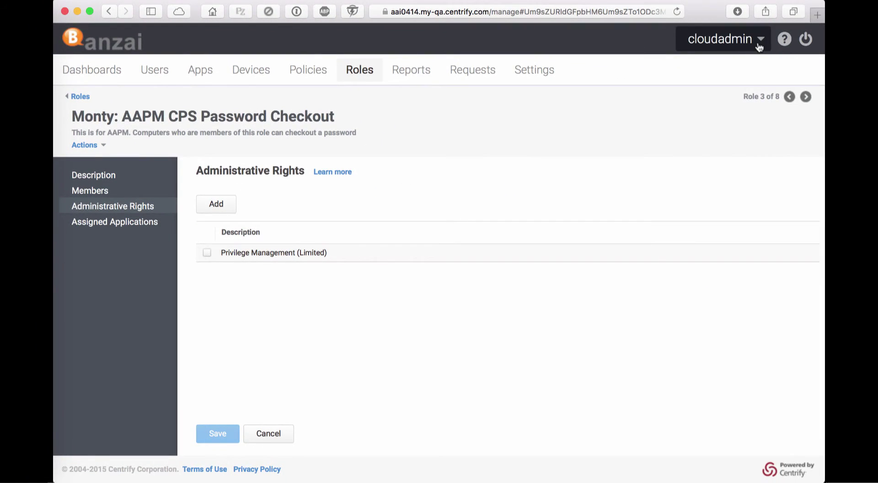
- Switch to the Privilege Manager portal and go to its Resources page
{"action": "left_click", "coordinate": [760, 41]}
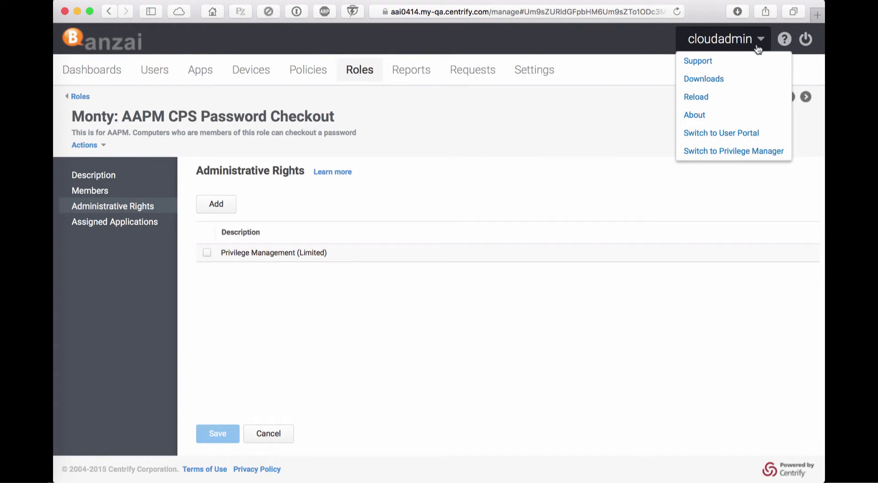
{"action": "left_click", "coordinate": [711, 151]}
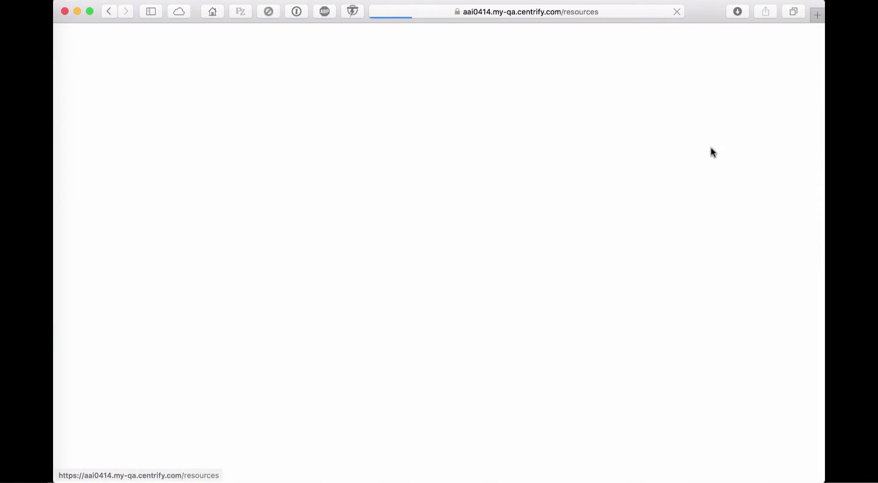
{"action": "left_click", "coordinate": [244, 72]}
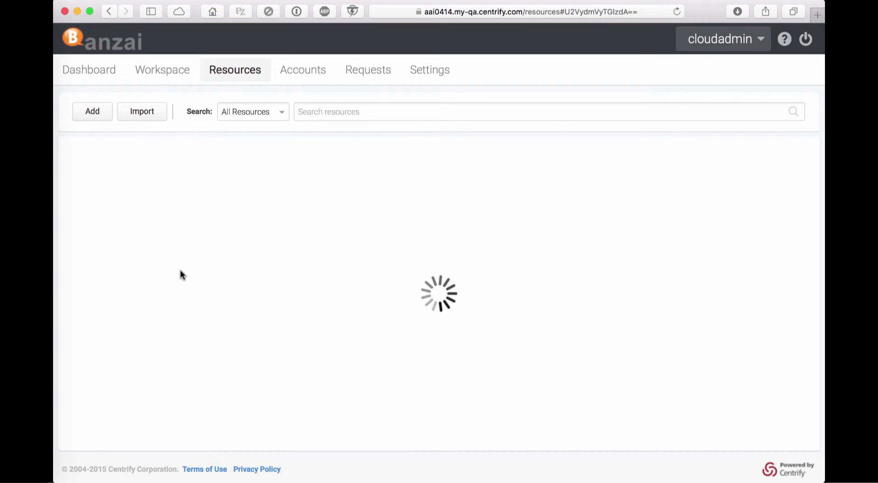
- Open the Monty CentOS resource and list its accounts
{"action": "scroll", "coordinate": [180, 279], "scroll_direction": "down", "scroll_amount": 5}
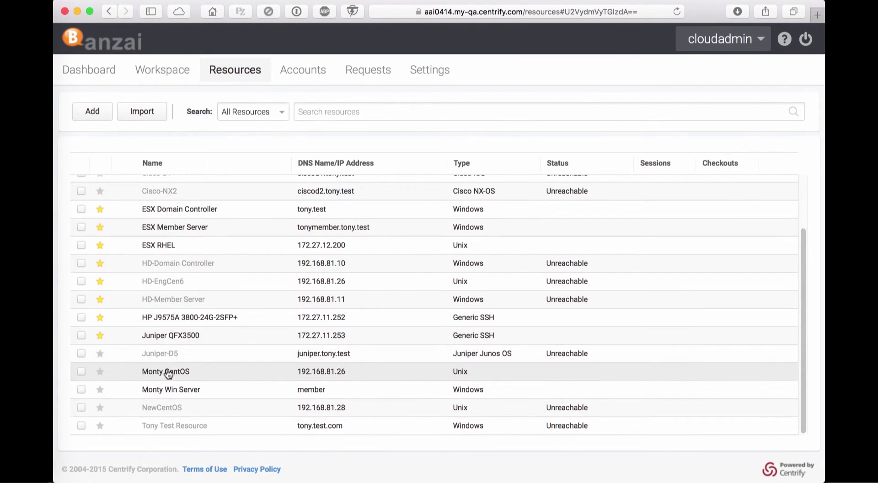
{"action": "left_click", "coordinate": [168, 374]}
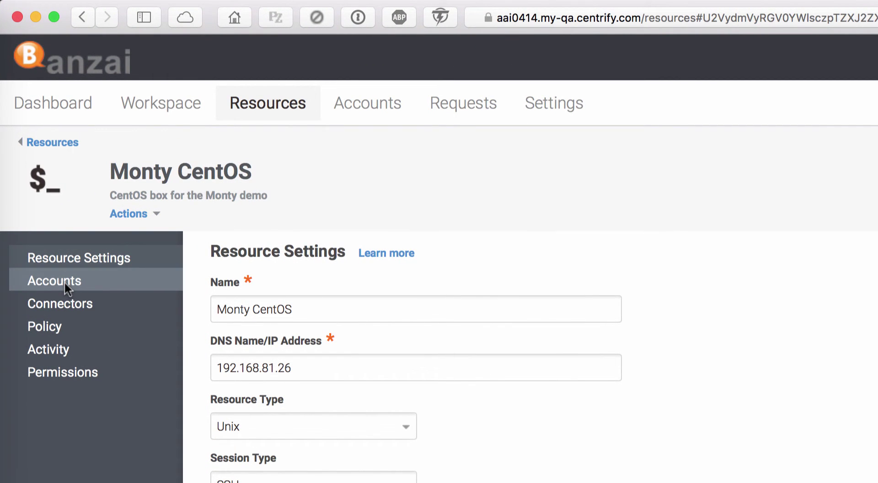
{"action": "left_click", "coordinate": [66, 285]}
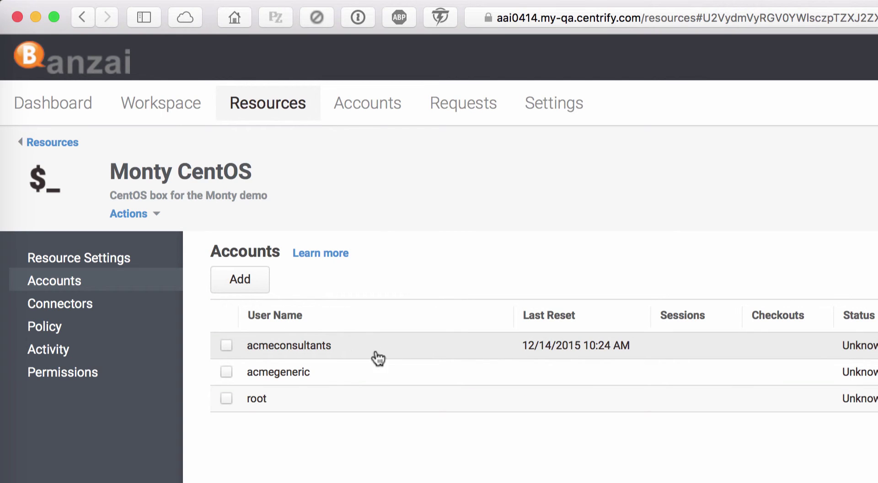
- Back on Resources, open NewCentOS's accounts, showing batchscp and root, and select batchscp
{"action": "left_click", "coordinate": [276, 102]}
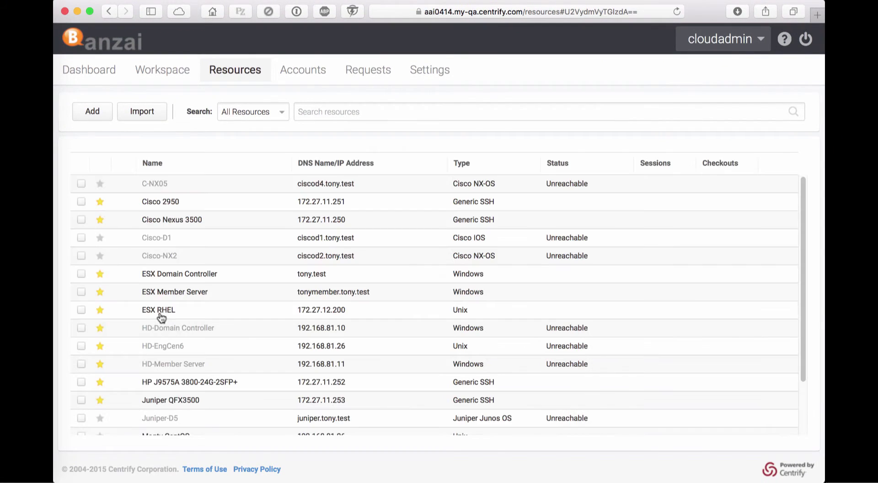
{"action": "scroll", "coordinate": [160, 315], "scroll_direction": "down", "scroll_amount": 3}
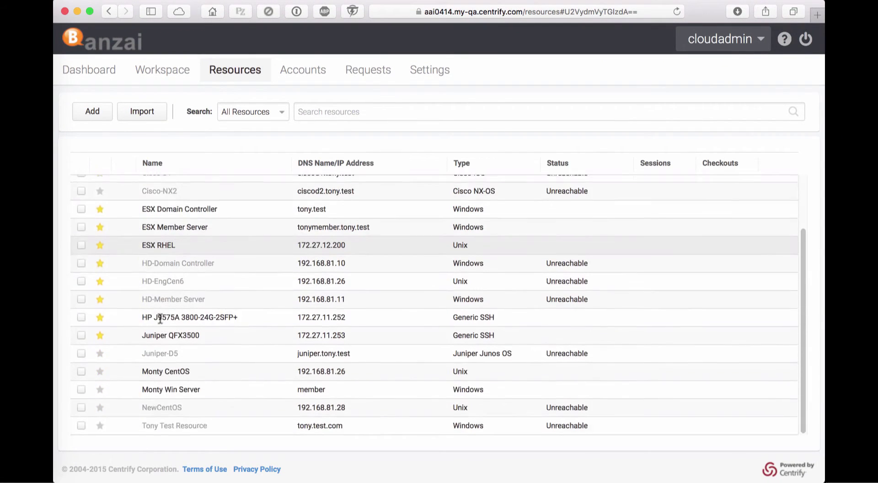
{"action": "left_click", "coordinate": [165, 408]}
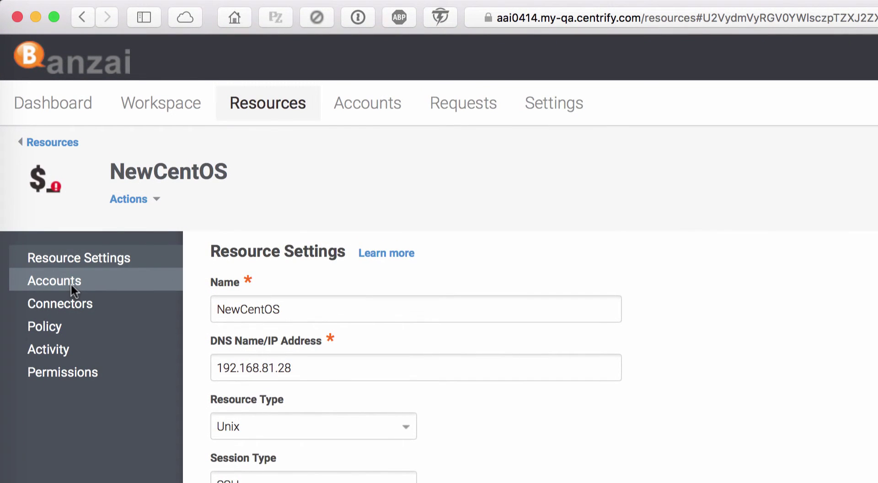
{"action": "left_click", "coordinate": [70, 282]}
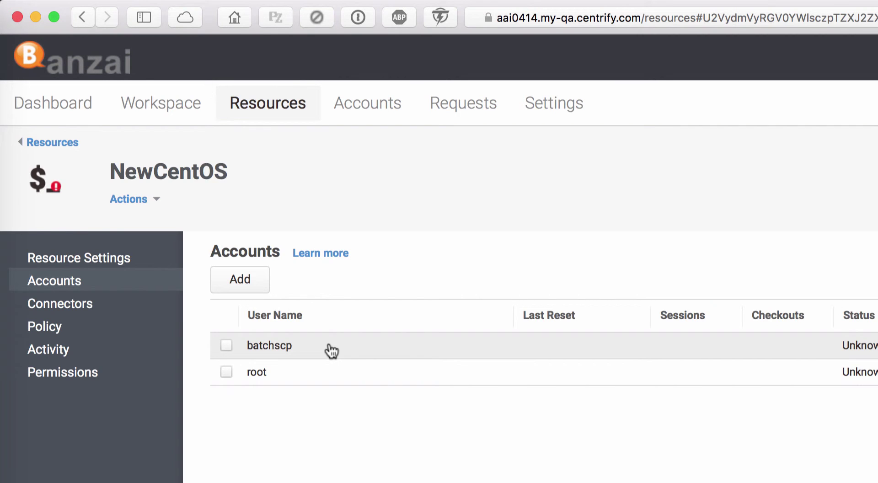
{"action": "left_click", "coordinate": [329, 345]}
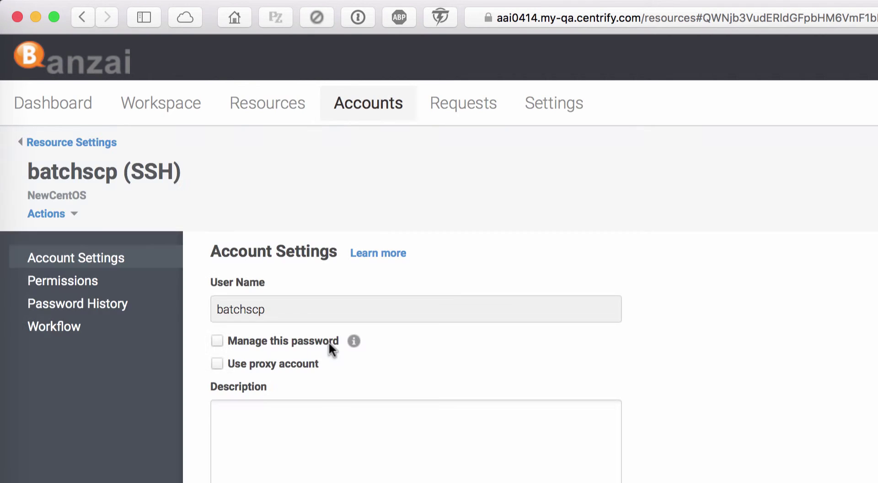
- Show the Permissions page of the batchscp account on NewCentOS
{"action": "left_click", "coordinate": [101, 287]}
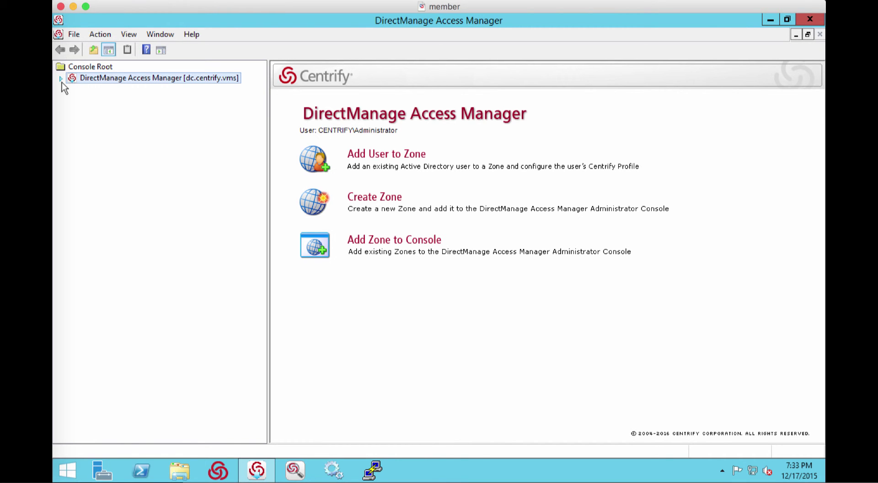
- List jag_mfa_demo_zone's UNIX command rights and select Monty_AAPM_cgetaccount_silent
{"action": "left_click", "coordinate": [61, 79]}
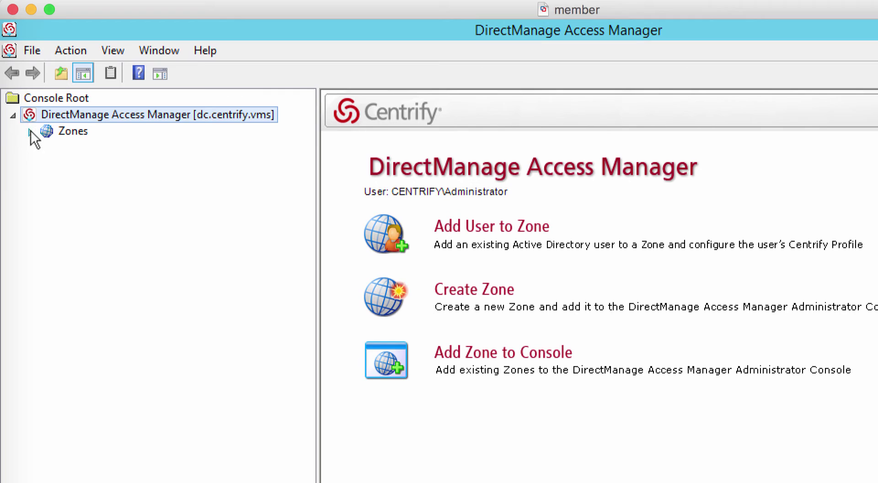
{"action": "left_click", "coordinate": [30, 131]}
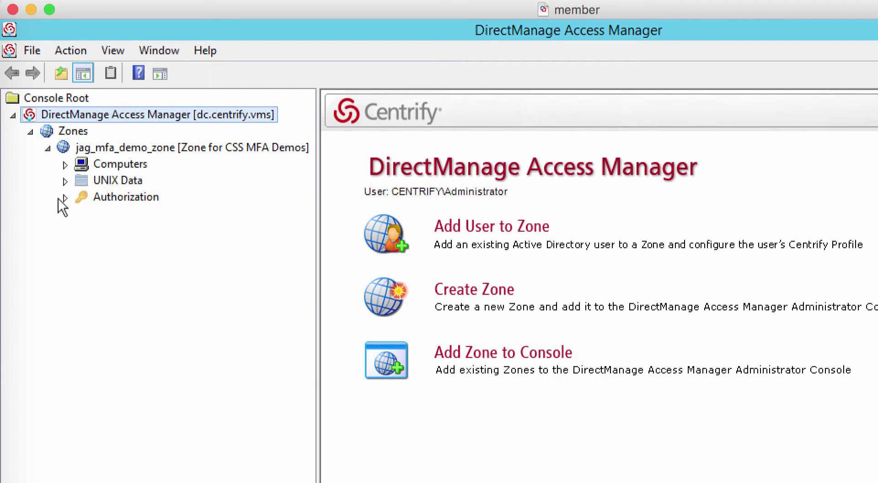
{"action": "left_click", "coordinate": [65, 196]}
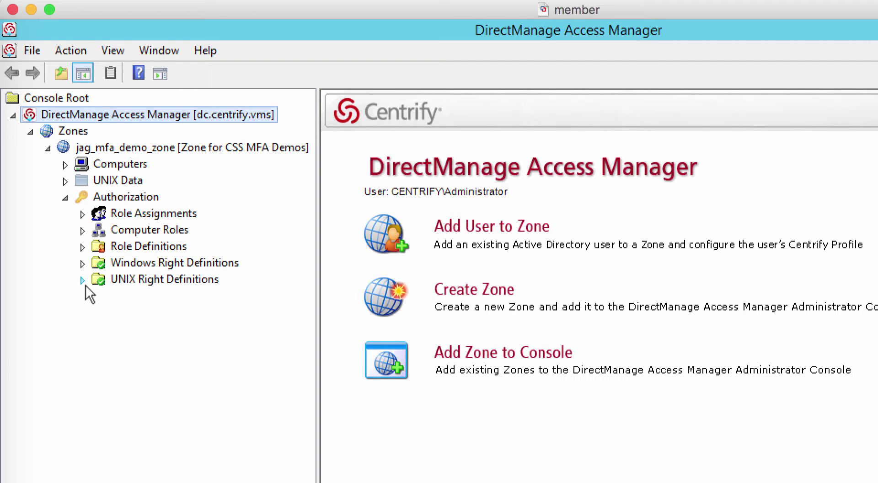
{"action": "left_click", "coordinate": [82, 280]}
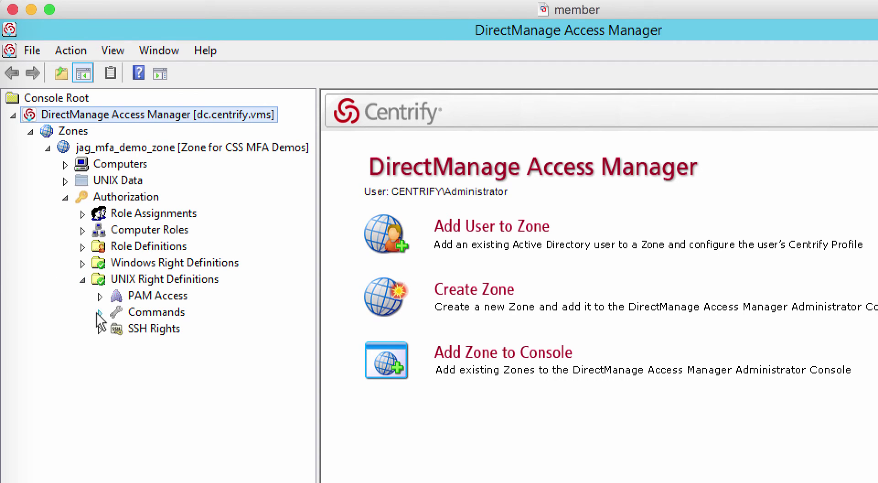
{"action": "left_click", "coordinate": [124, 312]}
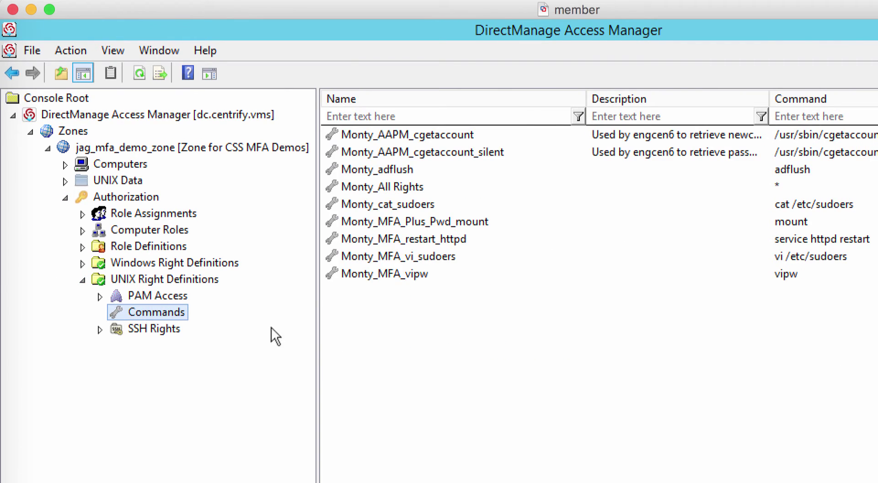
{"action": "left_click", "coordinate": [463, 155]}
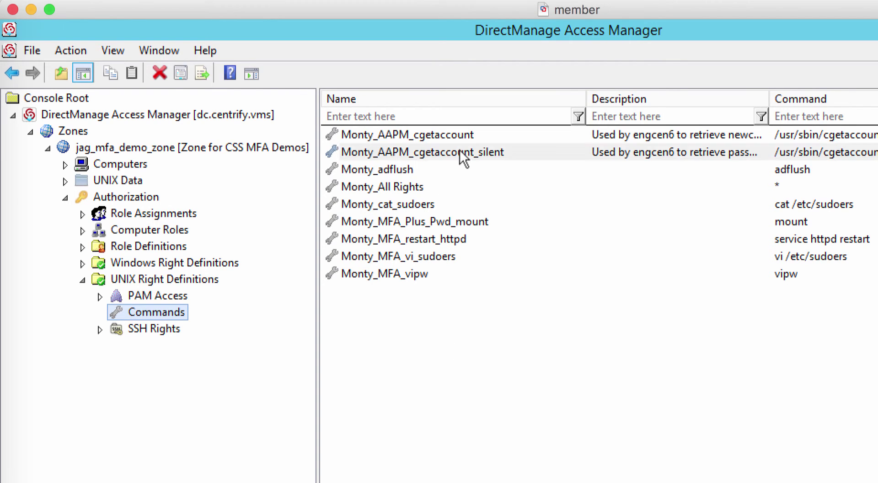
- Confirm the silent command right runs cgetaccount as root, then expand Role Definitions
{"action": "double_click", "coordinate": [516, 153]}
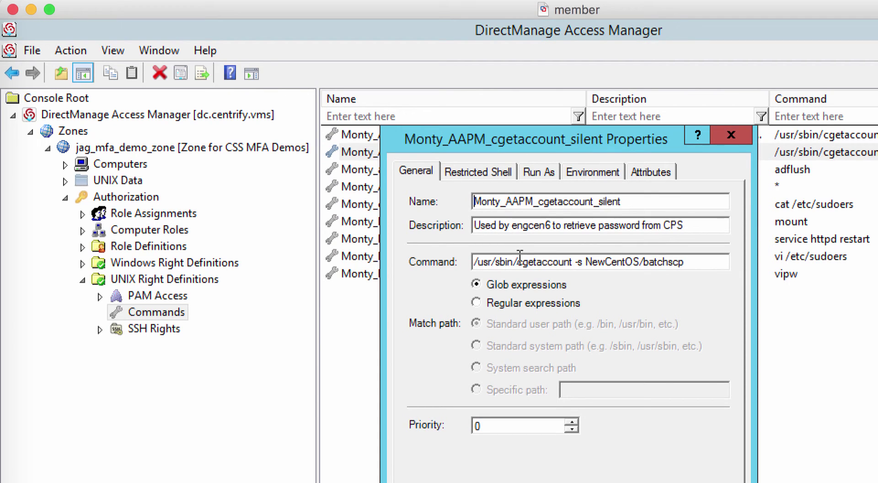
{"action": "left_click_drag", "start_coordinate": [517, 261], "coordinate": [570, 262]}
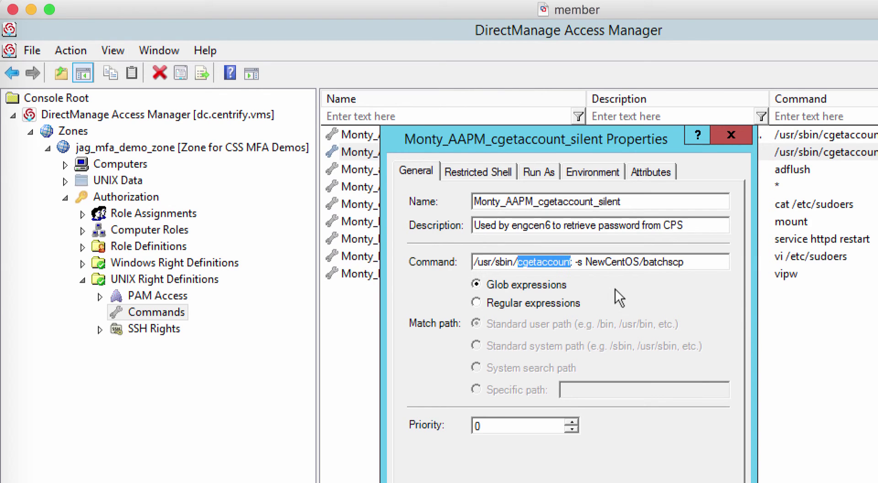
{"action": "left_click", "coordinate": [692, 264]}
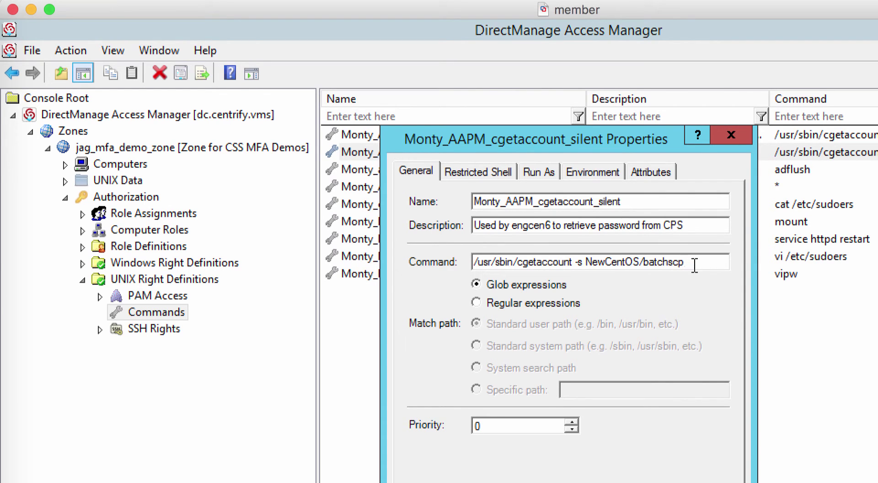
{"action": "left_click", "coordinate": [531, 170]}
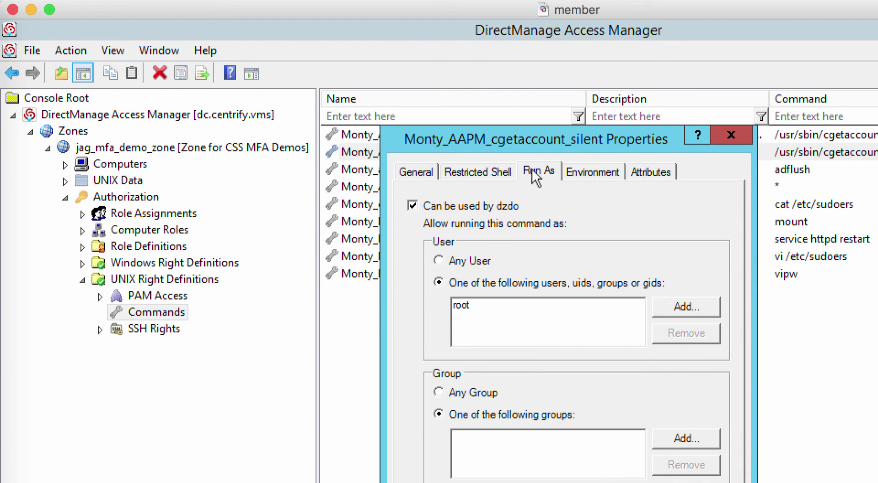
{"action": "left_click", "coordinate": [462, 305]}
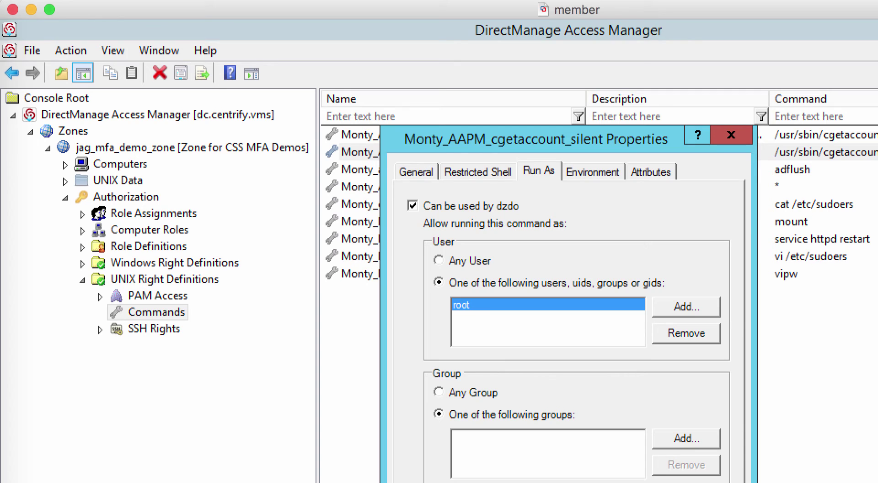
{"action": "key", "text": "Return"}
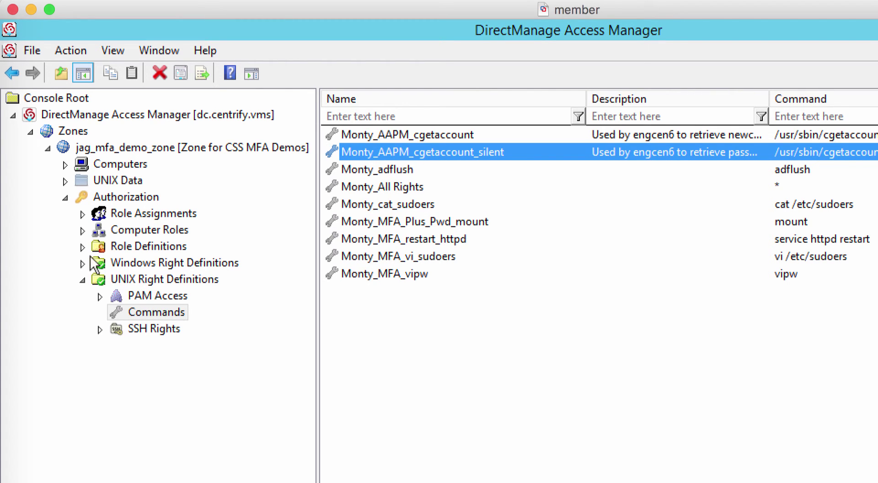
{"action": "left_click", "coordinate": [83, 246]}
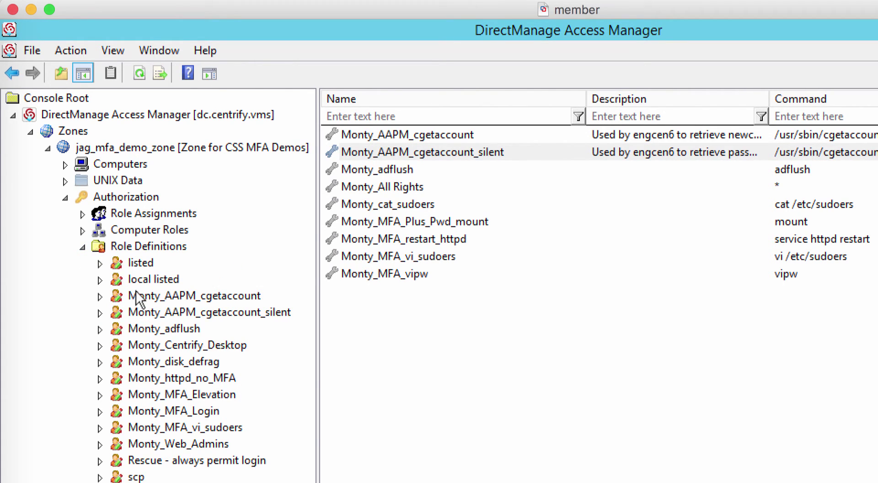
- Check the Monty_AAPM_cgetaccount_silent role's single command and find its assigned AD users
{"action": "left_click", "coordinate": [218, 314]}
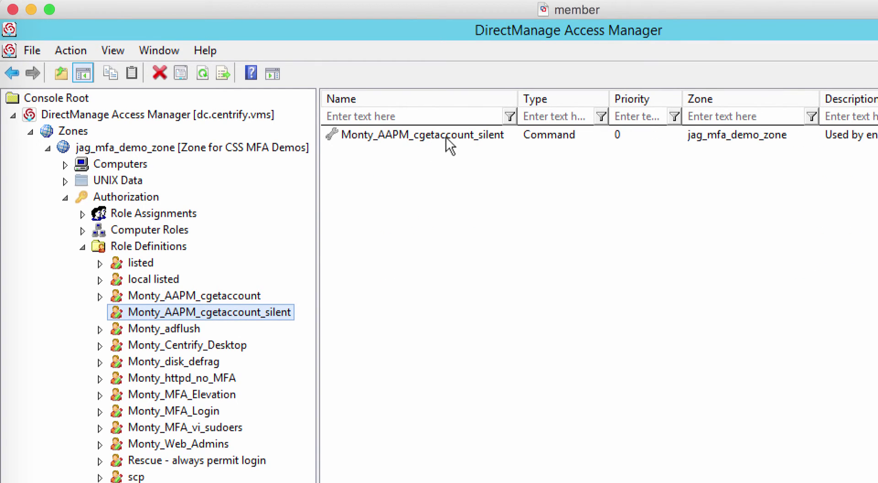
{"action": "left_click", "coordinate": [446, 136]}
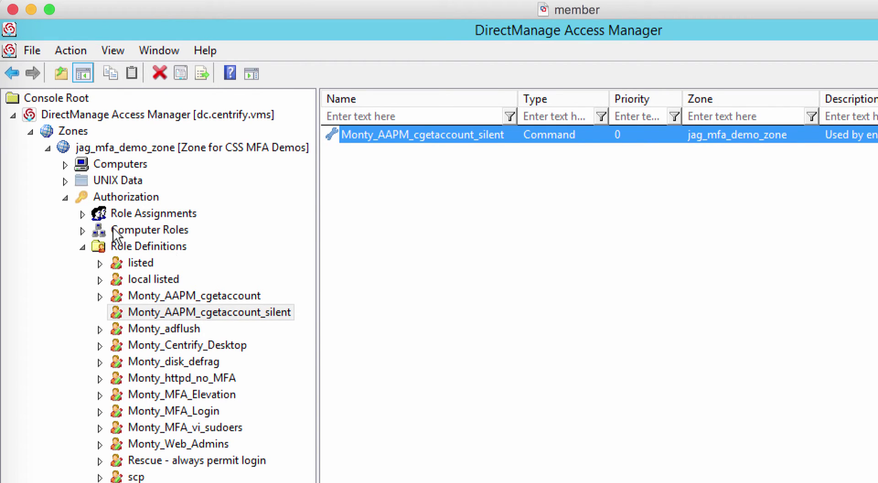
{"action": "key", "text": "Tab"}
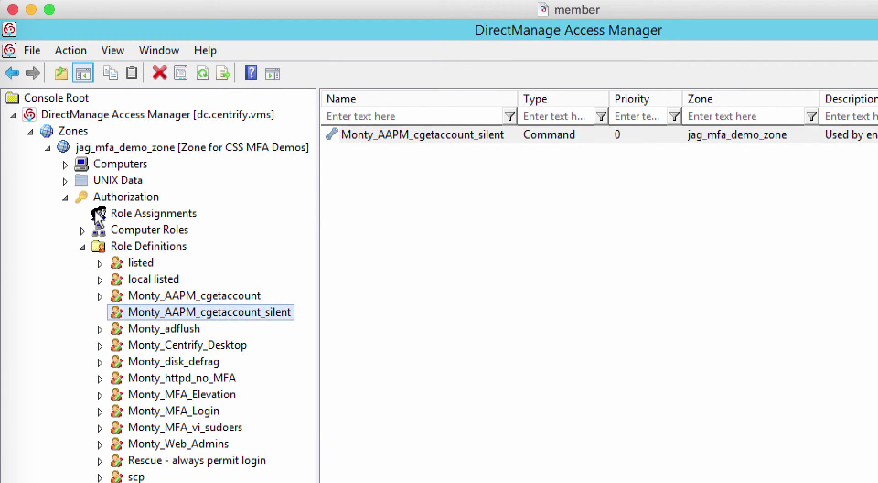
{"action": "left_click", "coordinate": [95, 212]}
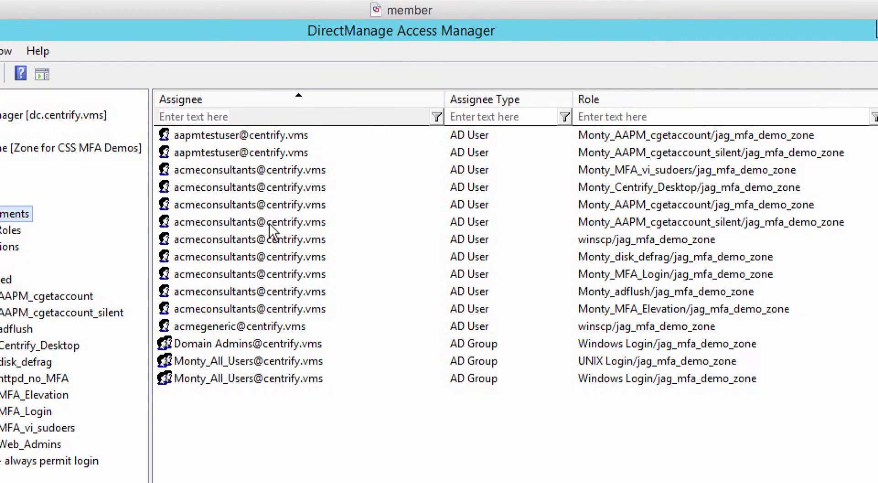
{"action": "left_click", "coordinate": [271, 222]}
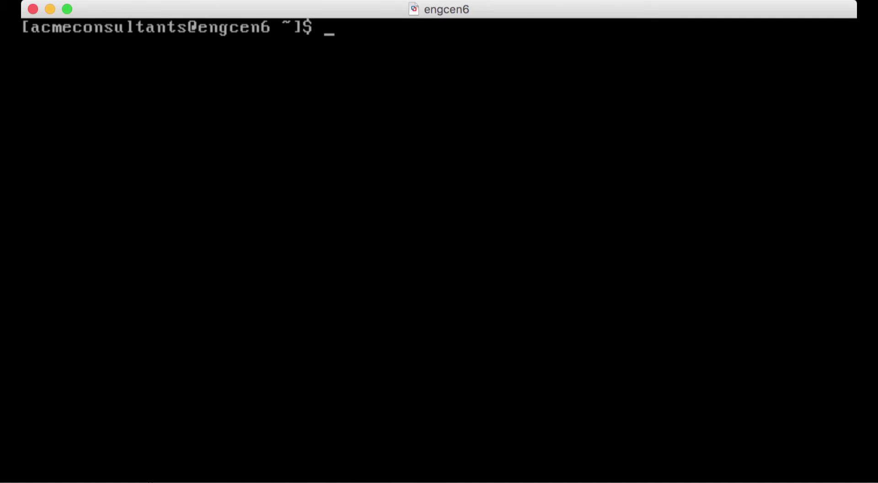
- List the permitted dzdo commands with dzdo -l, entering the local password
{"action": "type", "text": "dzdo -l"}
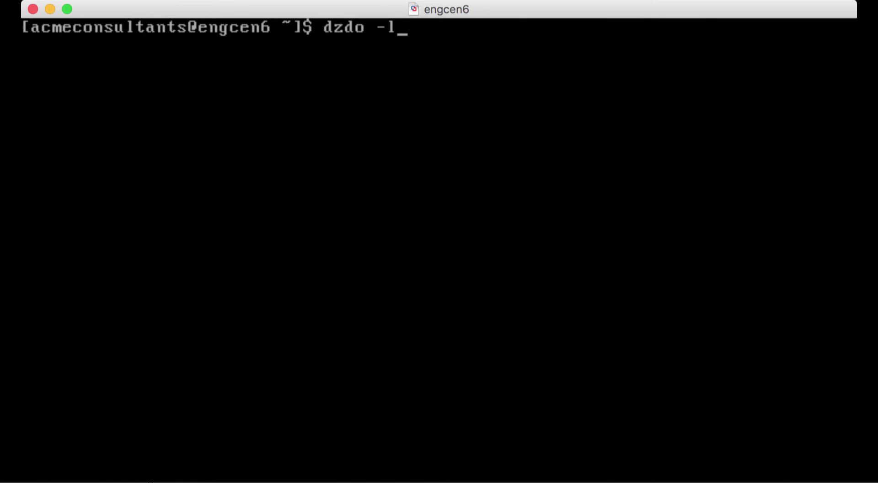
{"action": "key", "text": "Return"}
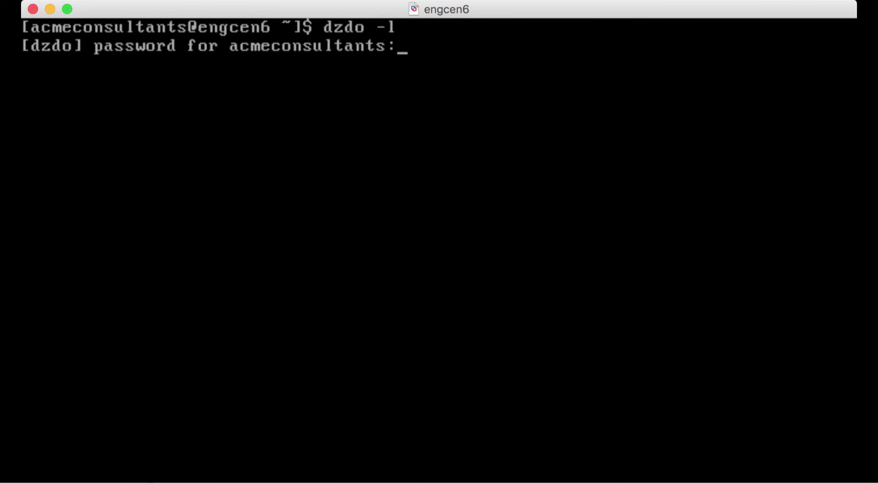
{"action": "key", "text": "Return"}
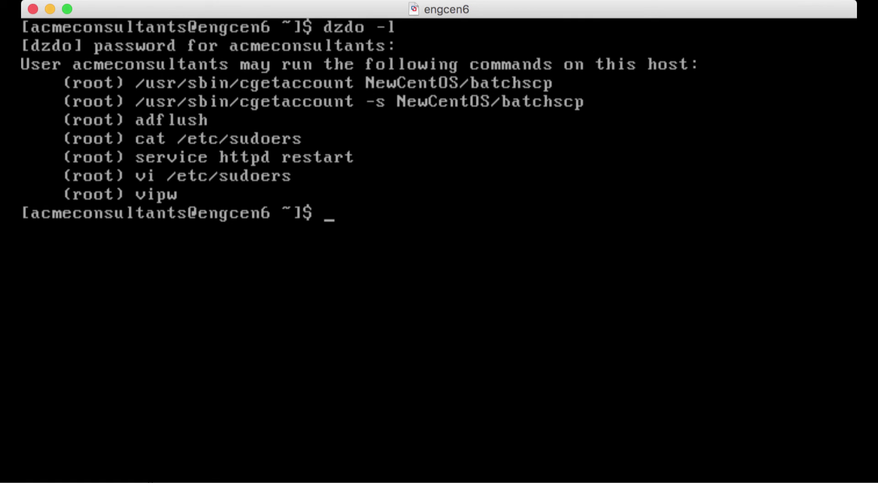
- SSH to batchscp@newcentos, list its files and view scp.data with more
{"action": "type", "text": "ssh batchsc"}
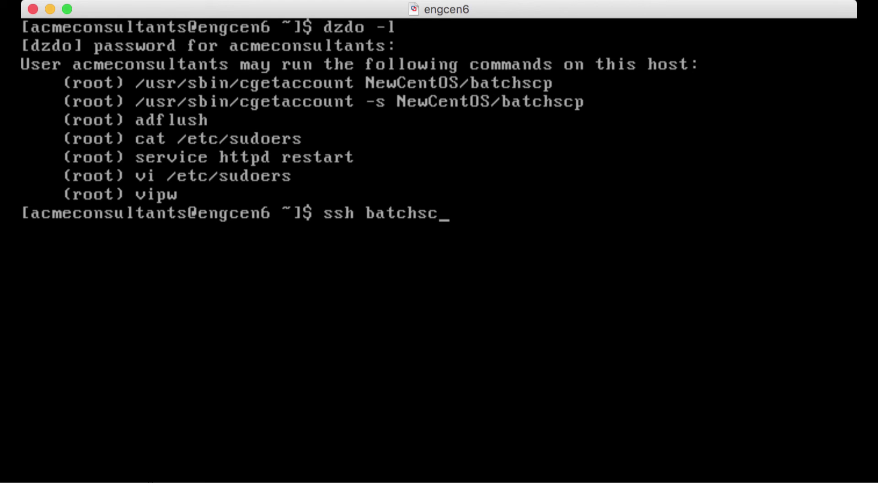
{"action": "type", "text": "p@newcentos"}
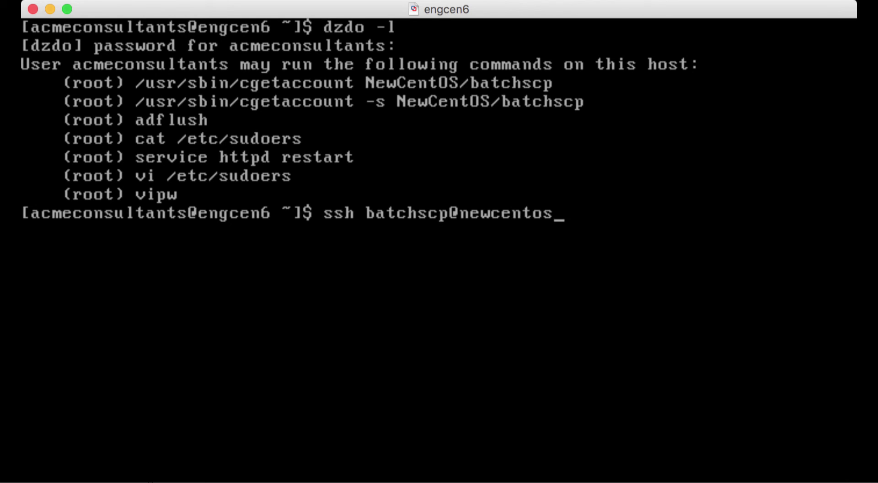
{"action": "key", "text": "Return"}
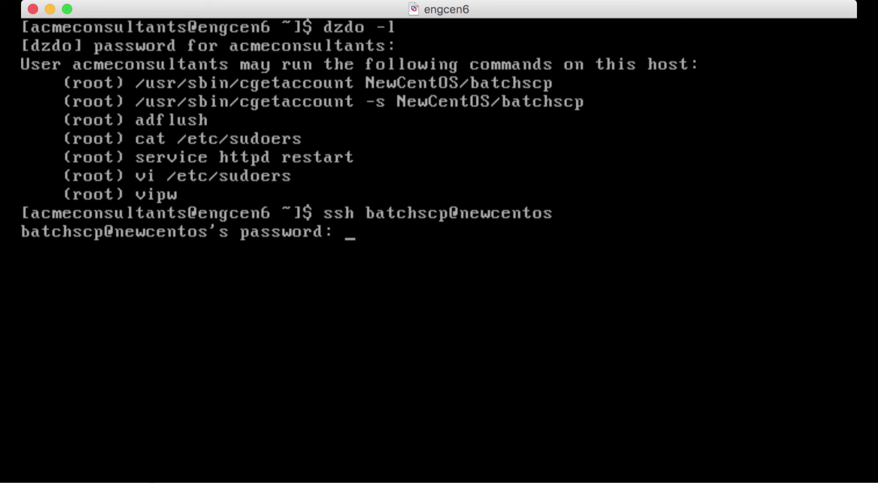
{"action": "key", "text": "Return"}
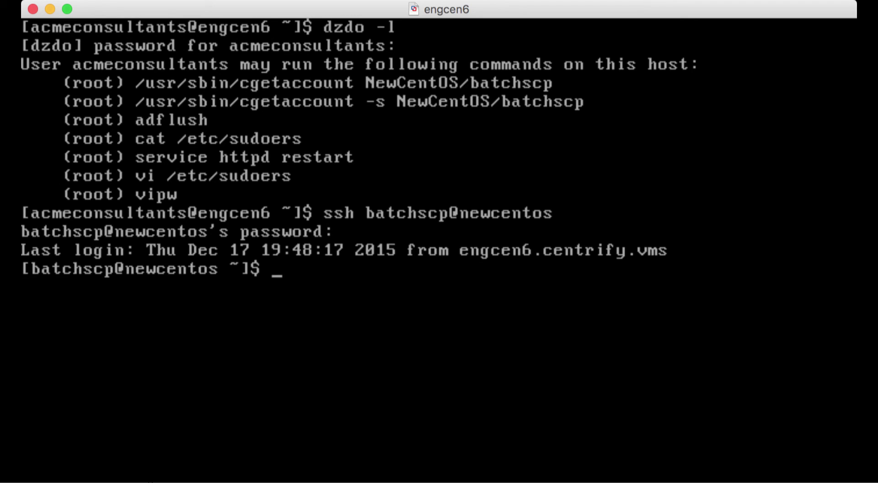
{"action": "type", "text": "ls"}
{"action": "key", "text": "Return"}
{"action": "type", "text": "more scp.data"}
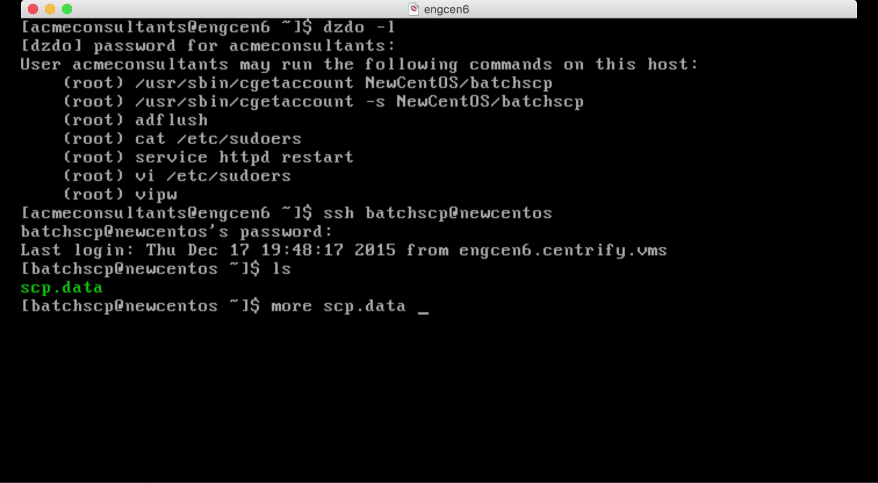
{"action": "key", "text": "Return"}
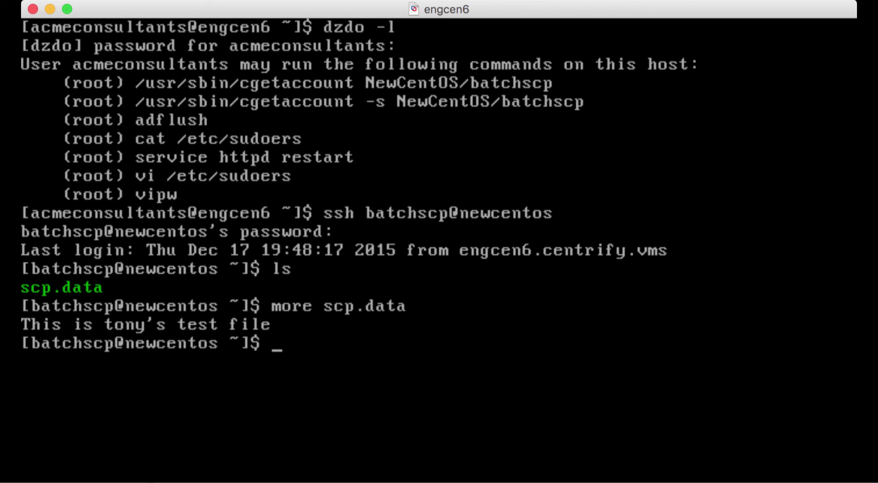
- Exit newcentos and list the local home directory, confirming scp.data is absent
{"action": "type", "text": "exit"}
{"action": "key", "text": "Return"}
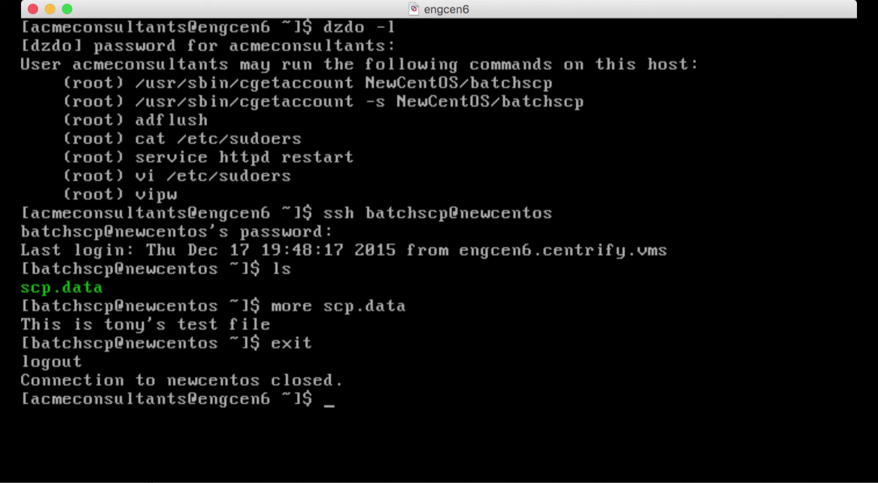
{"action": "type", "text": "ls"}
{"action": "key", "text": "Return"}
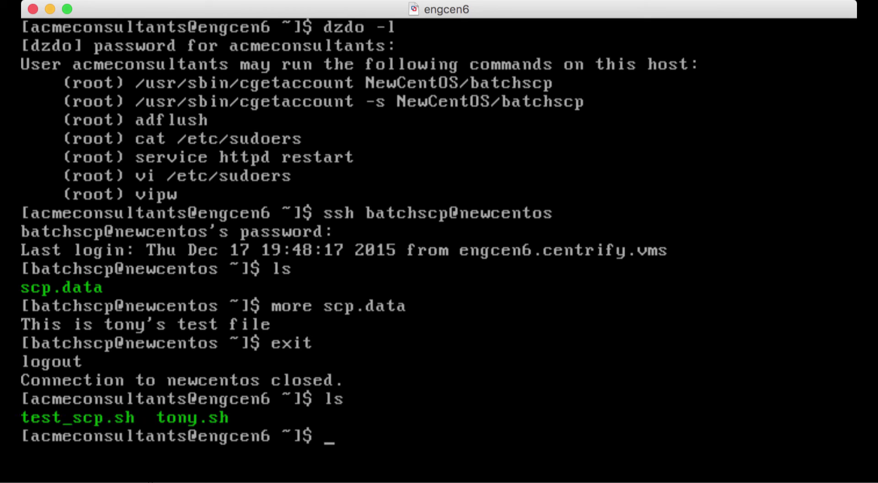
- Run ./tony.sh to fetch batchscp's password and copy scp.data locally, then list files
{"action": "type", "text": "./ton"}
{"action": "key", "text": "Tab"}
{"action": "key", "text": "Return"}
{"action": "key", "text": "Return"}
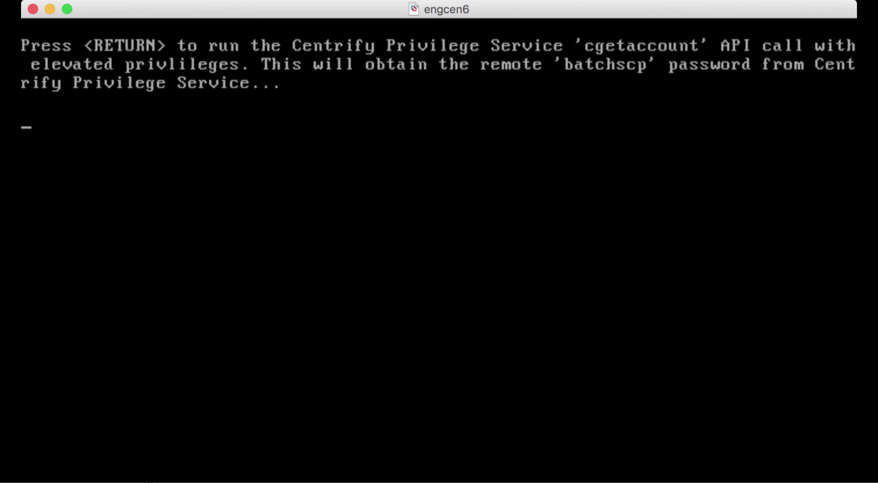
{"action": "key", "text": "Return"}
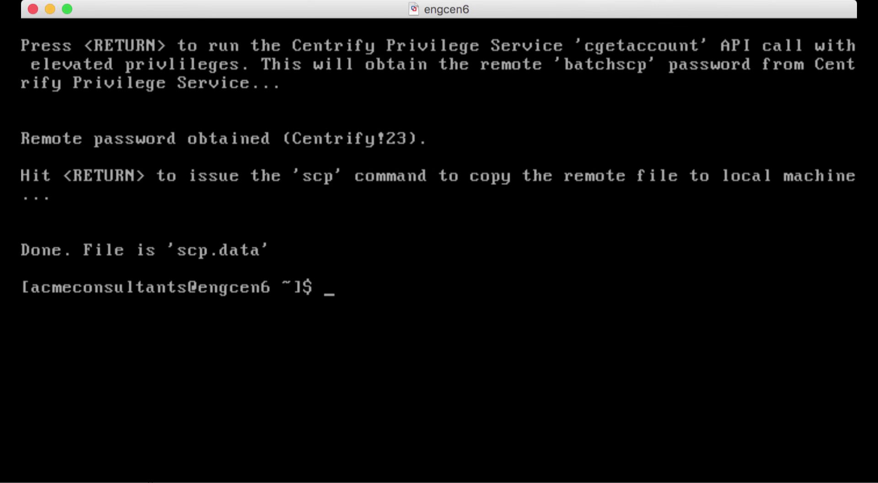
{"action": "type", "text": "ls"}
{"action": "key", "text": "Return"}
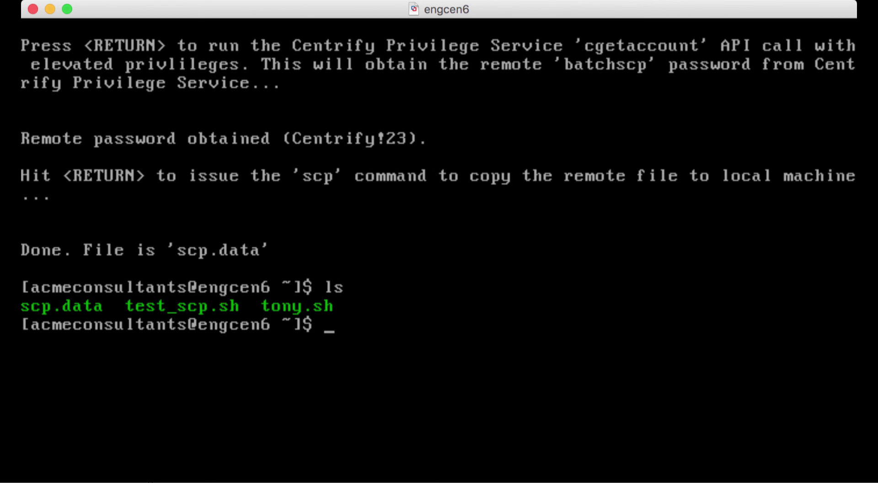
- Display the copied scp.data with cat scp.data
{"action": "type", "text": "cat sc"}
{"action": "key", "text": "Tab"}
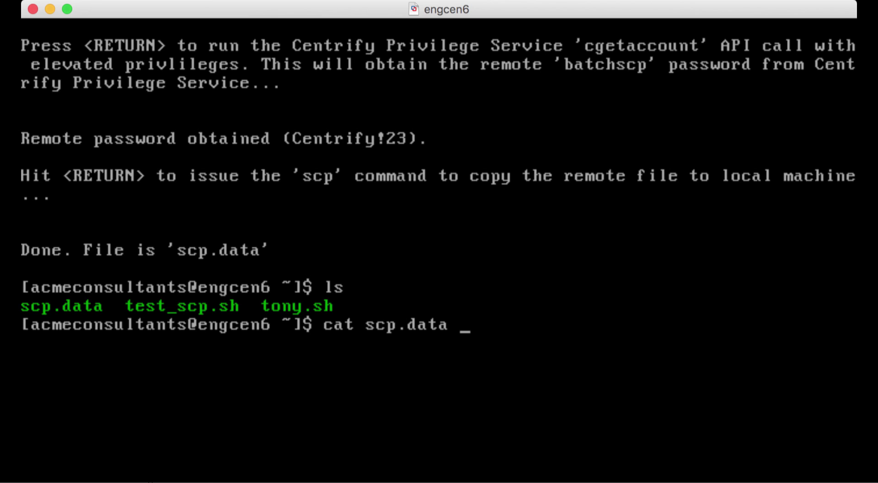
{"action": "key", "text": "Return"}
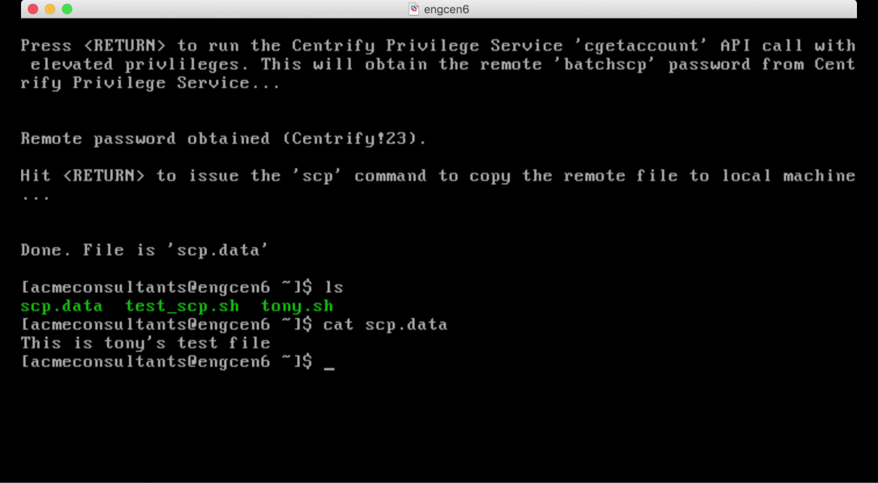